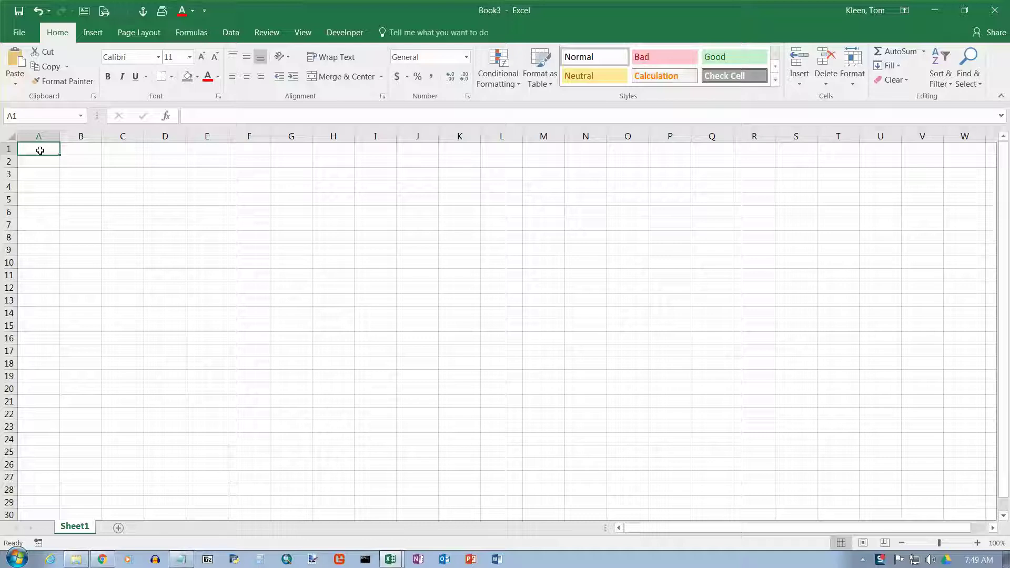
Step: Enter the date 7/18/17 in cell A1, correcting the mistyped day
text(7/)
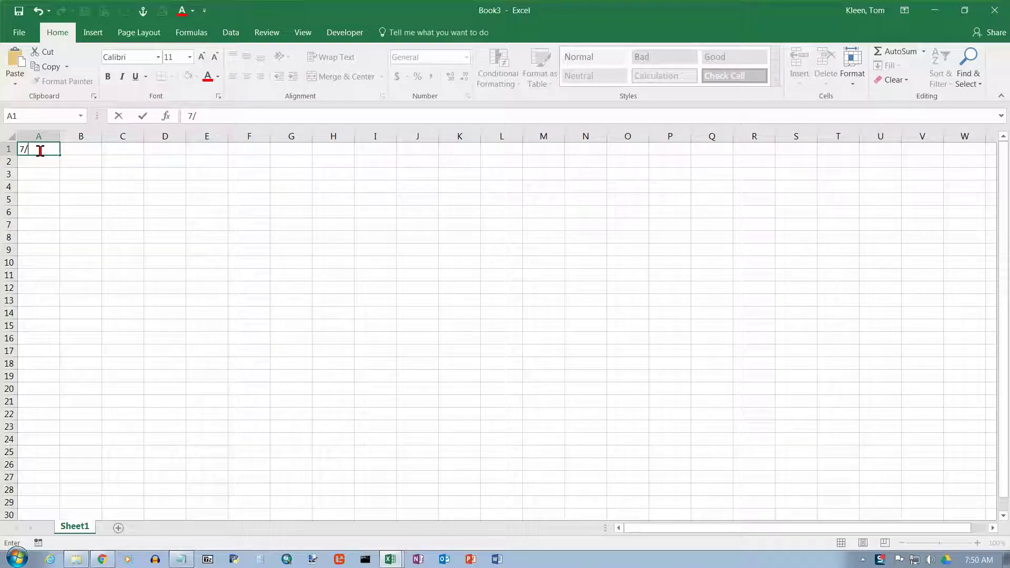
text(28)
key(BackSpace)
key(BackSpace)
text(18/)
text(17)
key(Return)
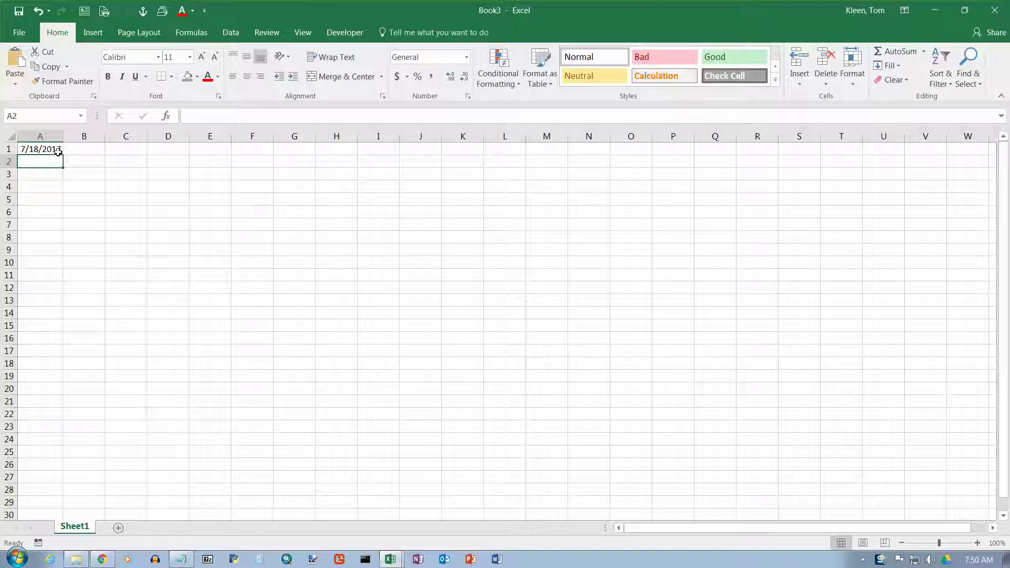
Step: Auto-fit and widen column A so the full date 7/18/2017 shows
drag(62, 136, 57, 136)
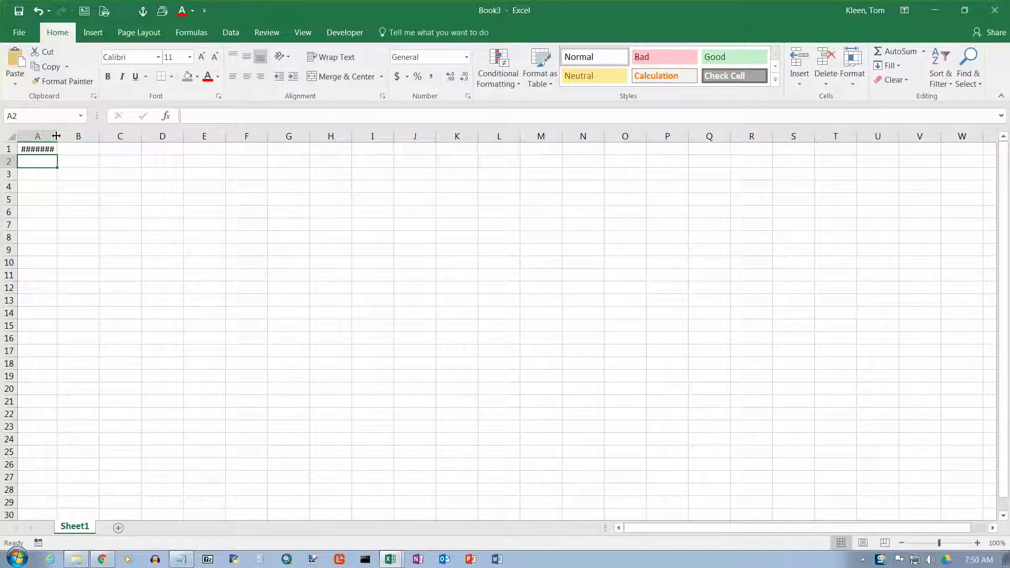
double_click(56, 136)
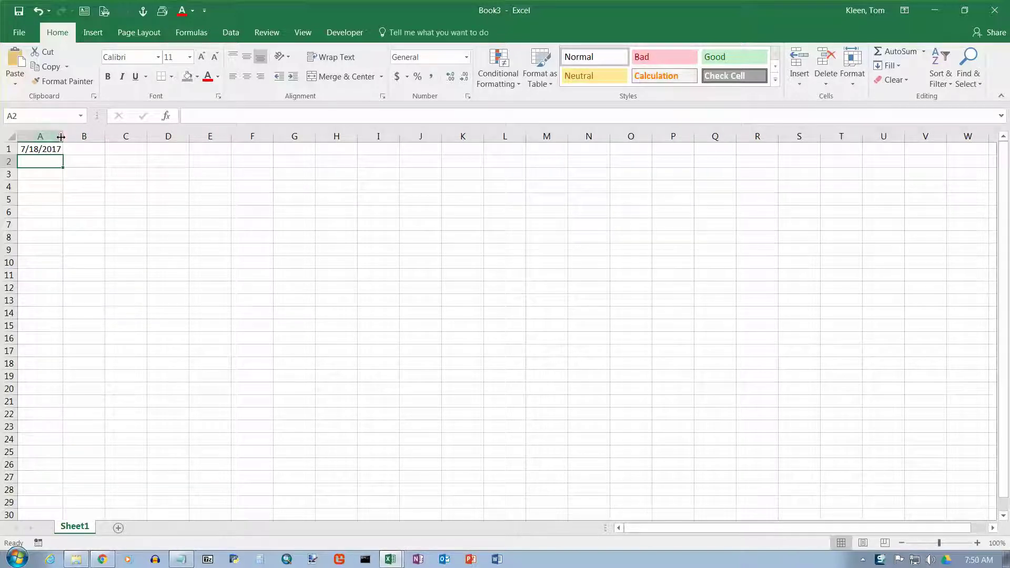
drag(61, 137, 87, 140)
click(67, 149)
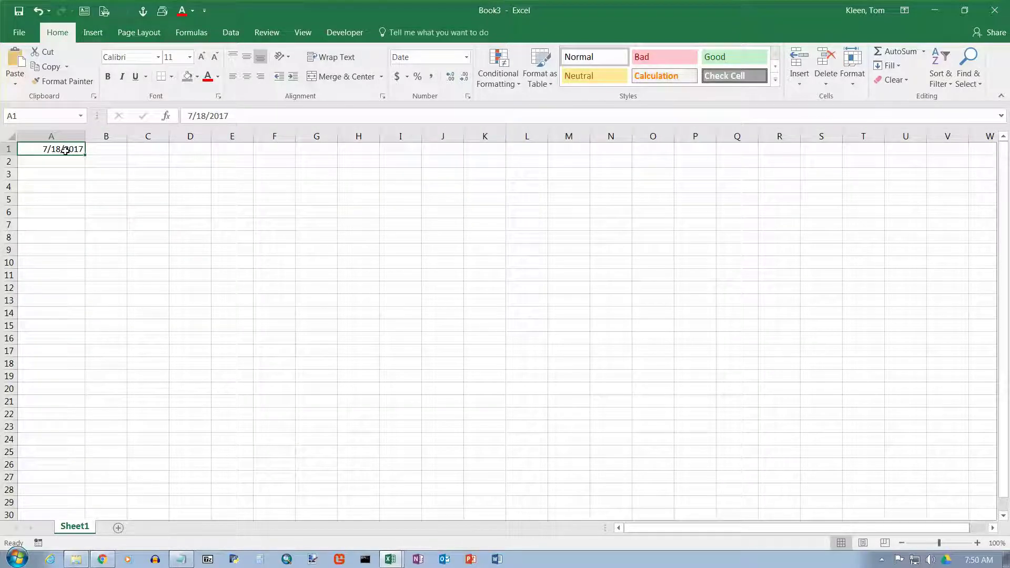
Step: Enter 7-18-17 in A2, which Excel stores as 7/18/2017
click(69, 158)
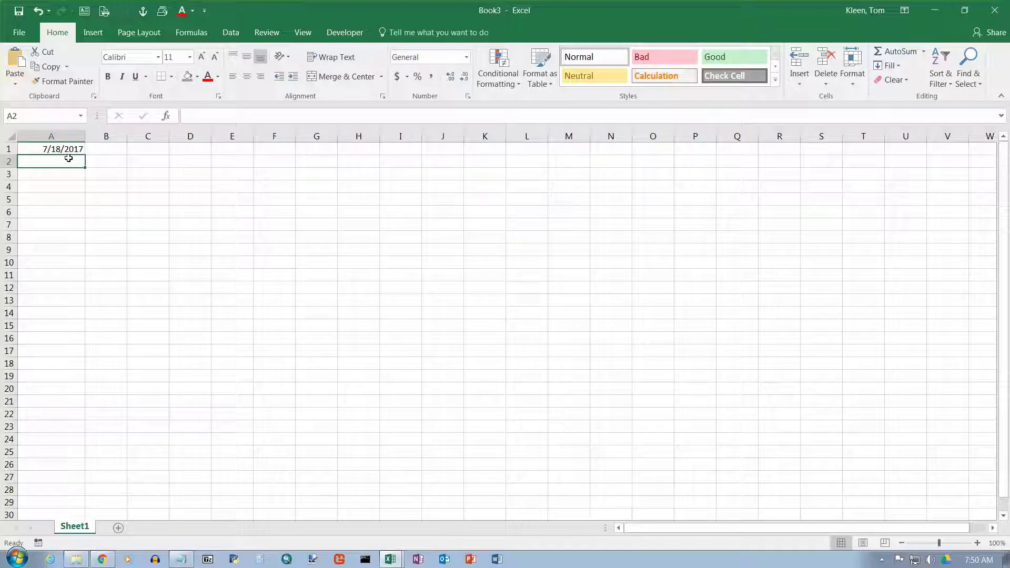
text(7-)
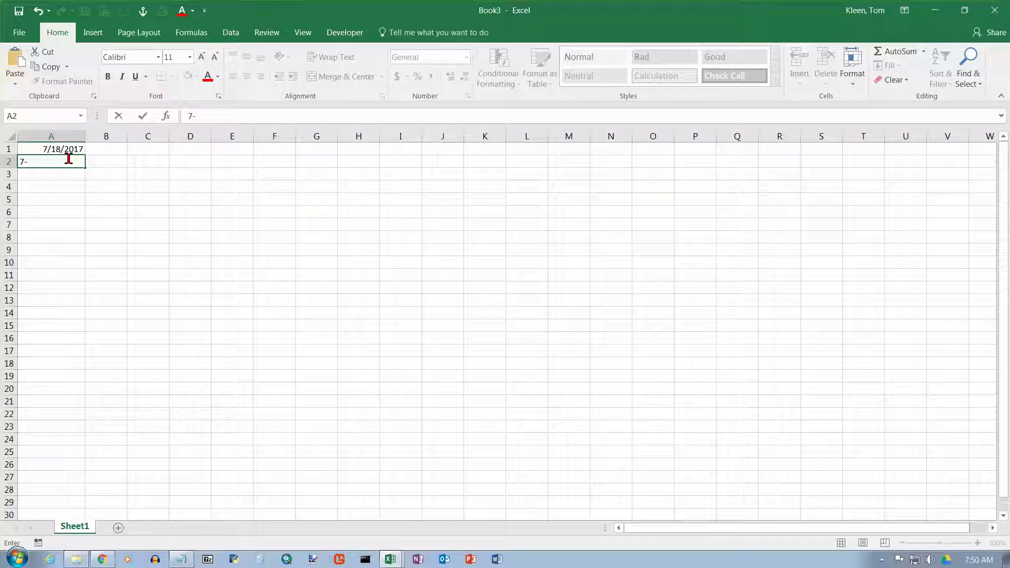
text(18-17)
key(Return)
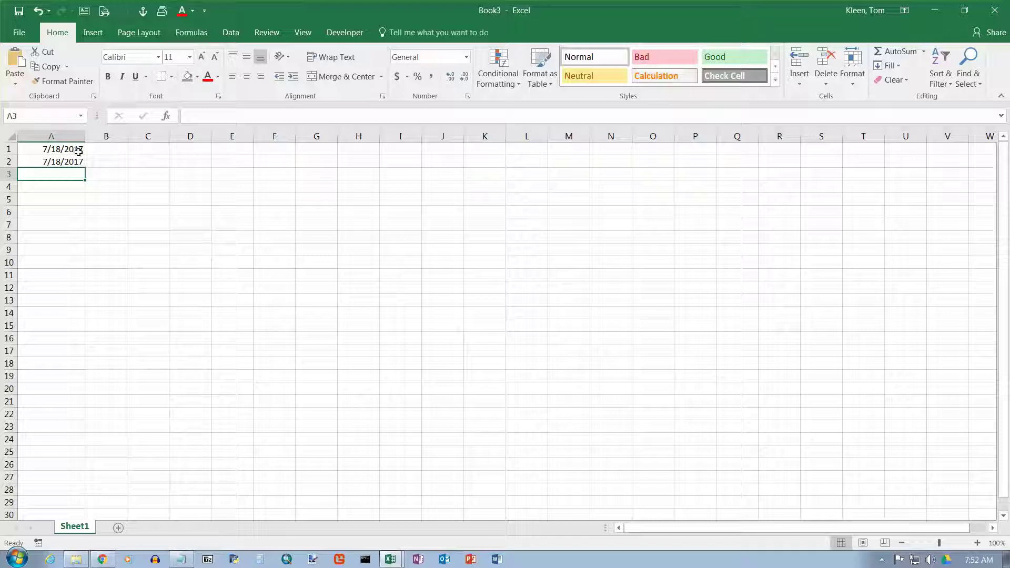
Step: Clear the date from A2 and widen column A further
click(74, 164)
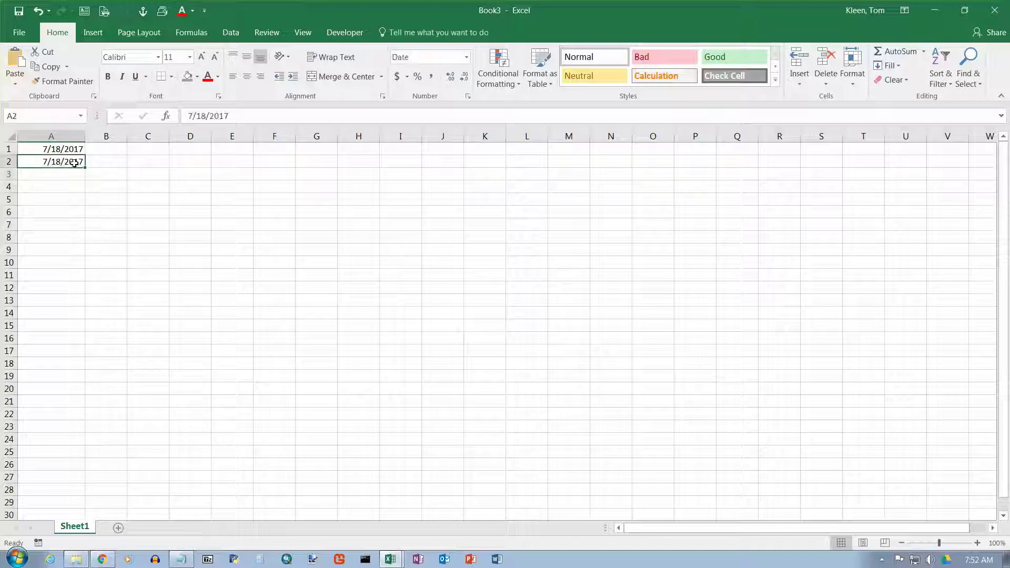
key(Delete)
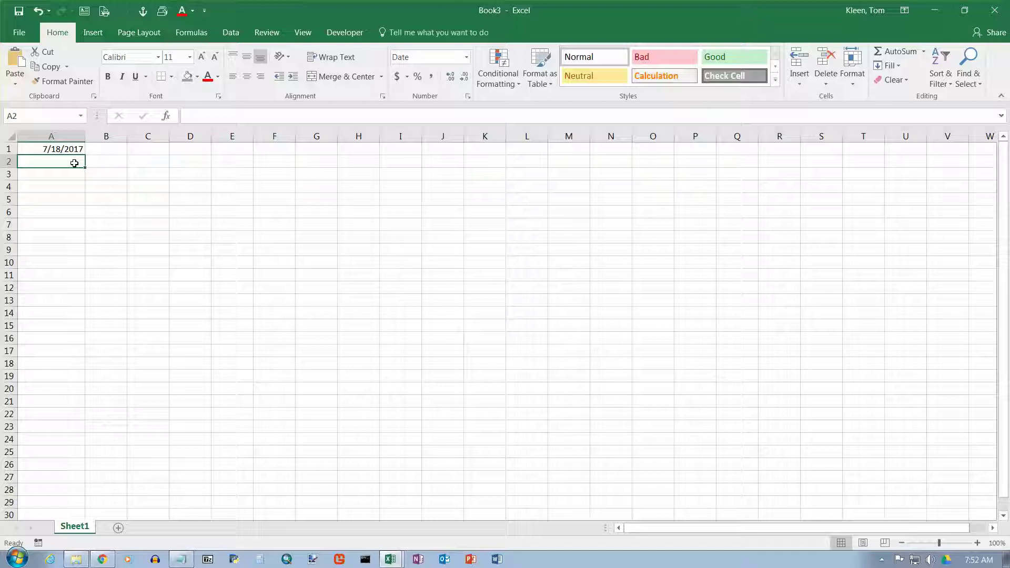
click(73, 150)
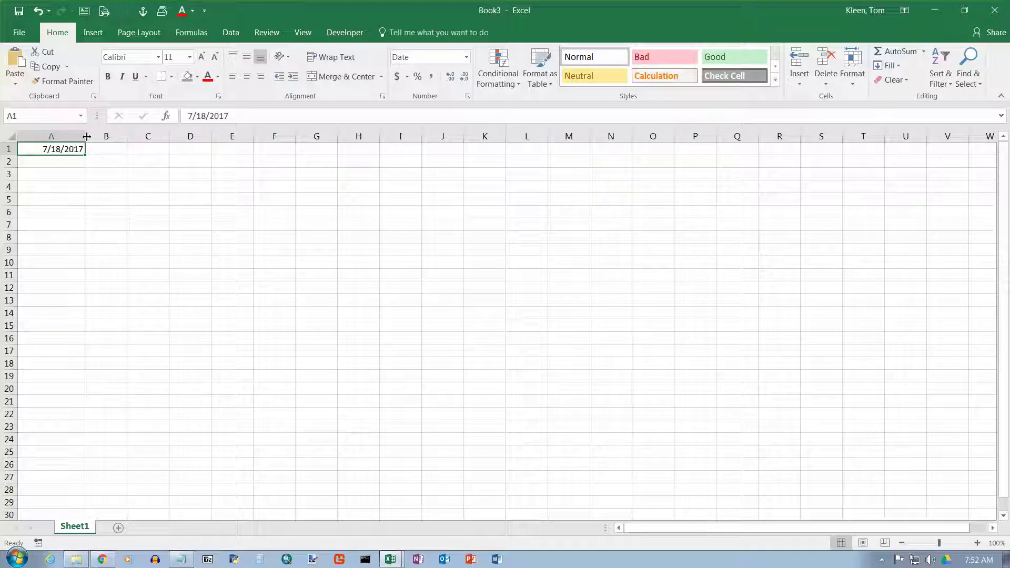
drag(85, 137, 138, 137)
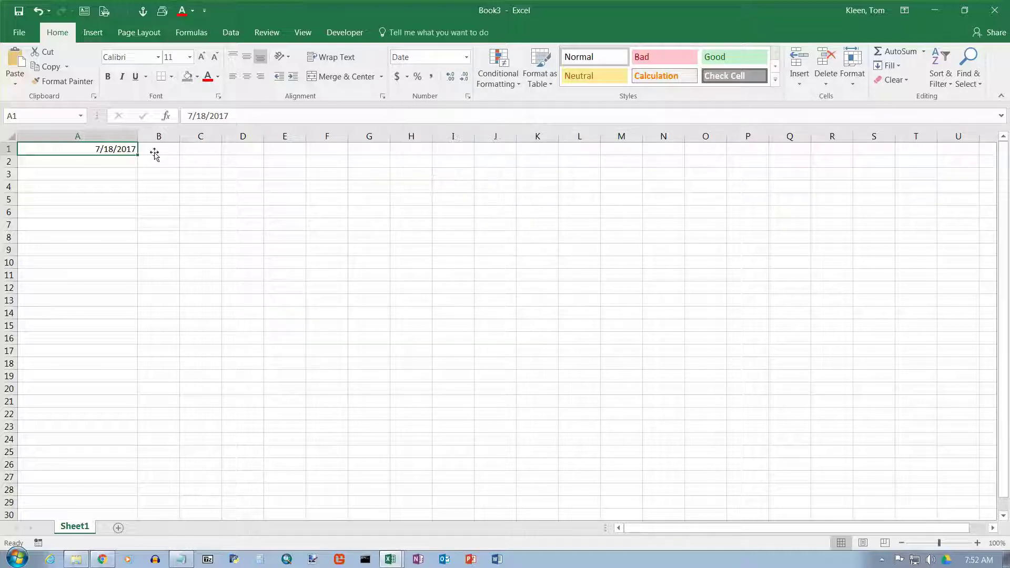
Step: Switch A1 to General format, then back to Short Date
click(466, 57)
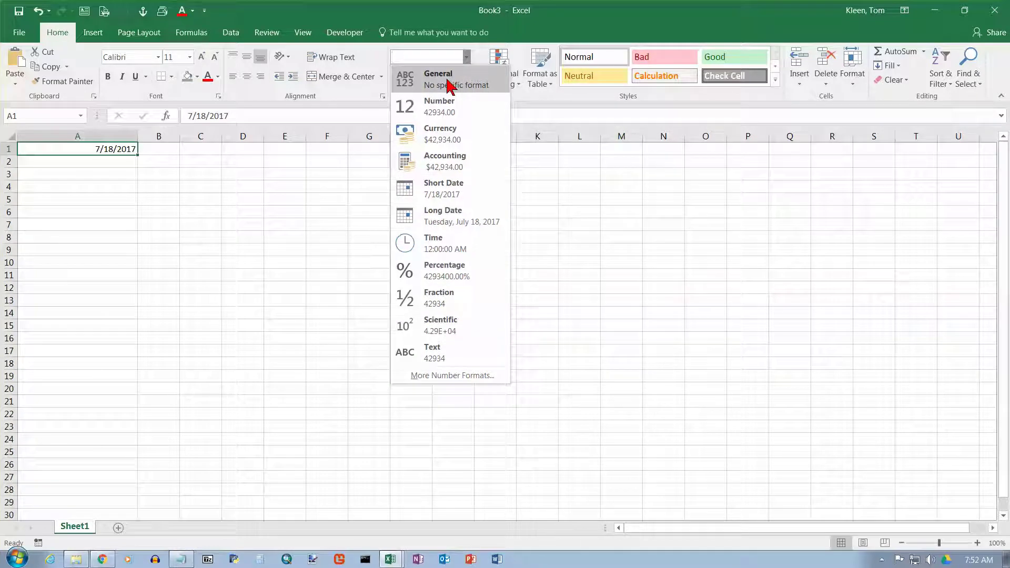
click(448, 86)
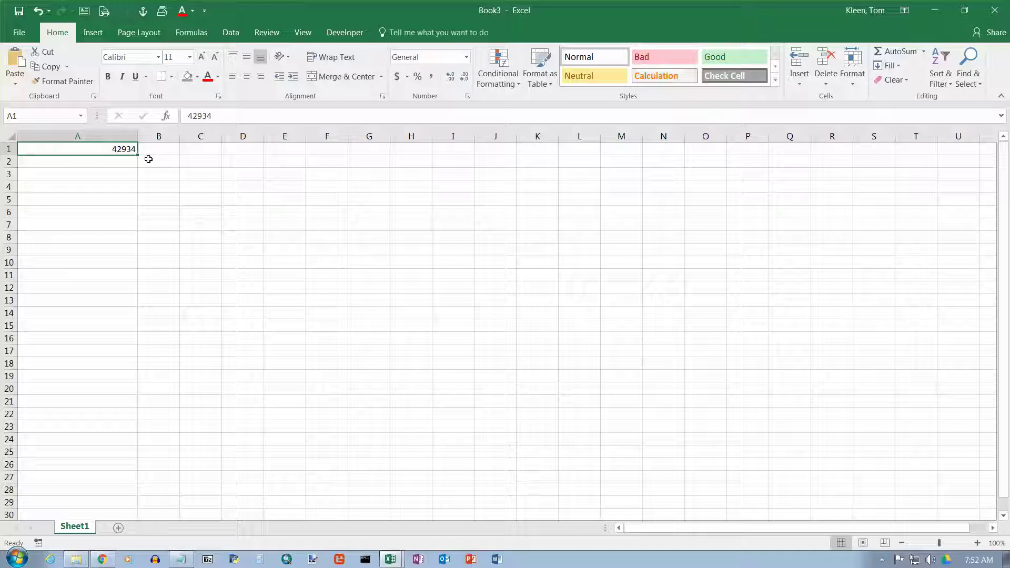
click(467, 57)
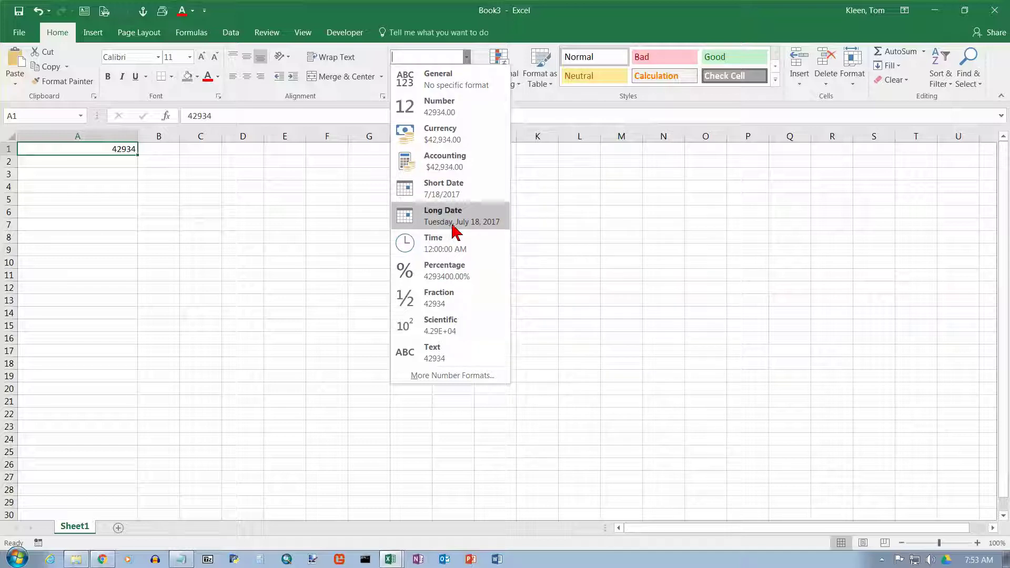
click(447, 195)
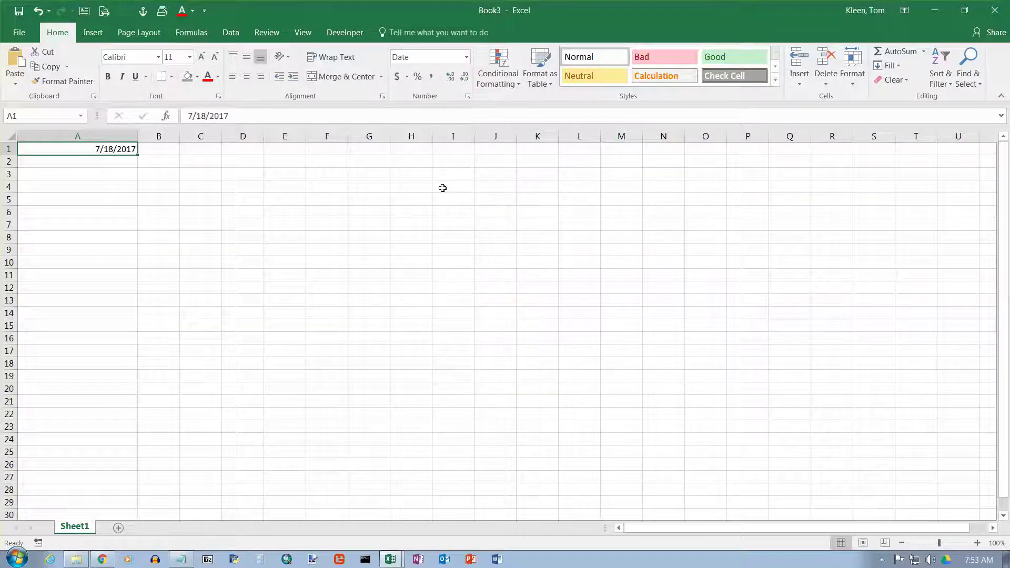
click(122, 160)
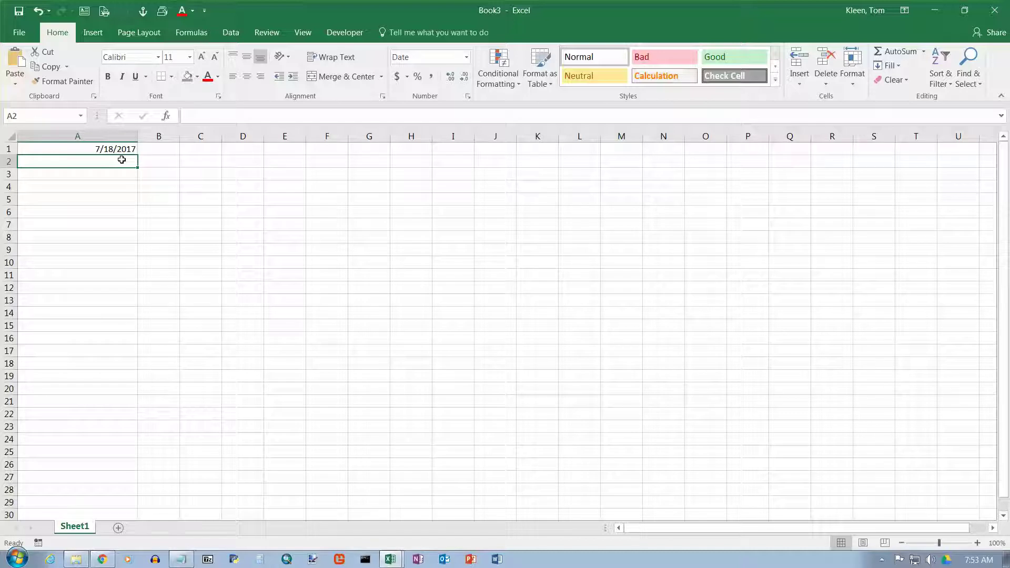
Step: Enter 7/17/2017 in A2 and show A1:A2 as General serial numbers 42934 and 42933
text(7/17)
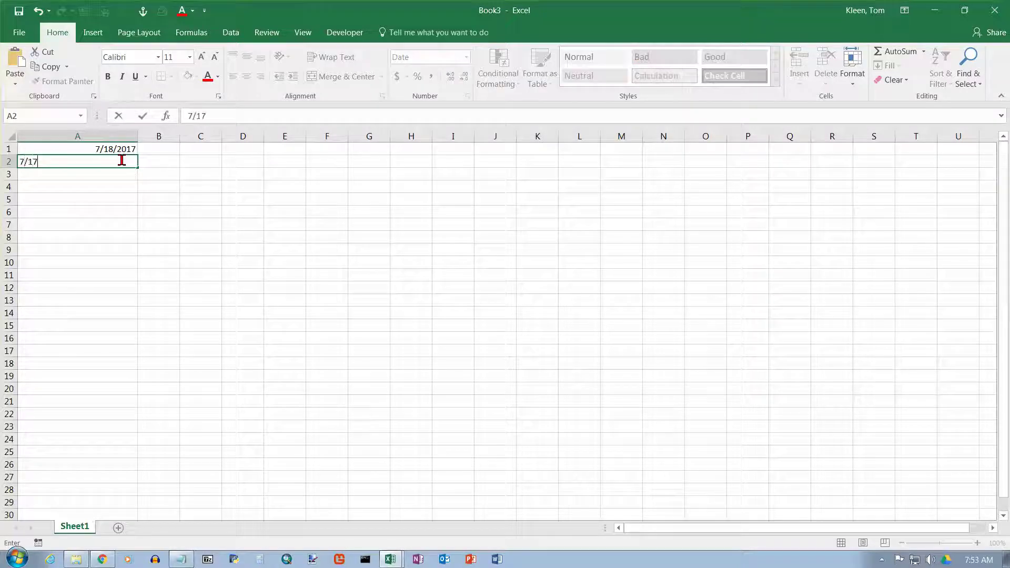
text(/2017)
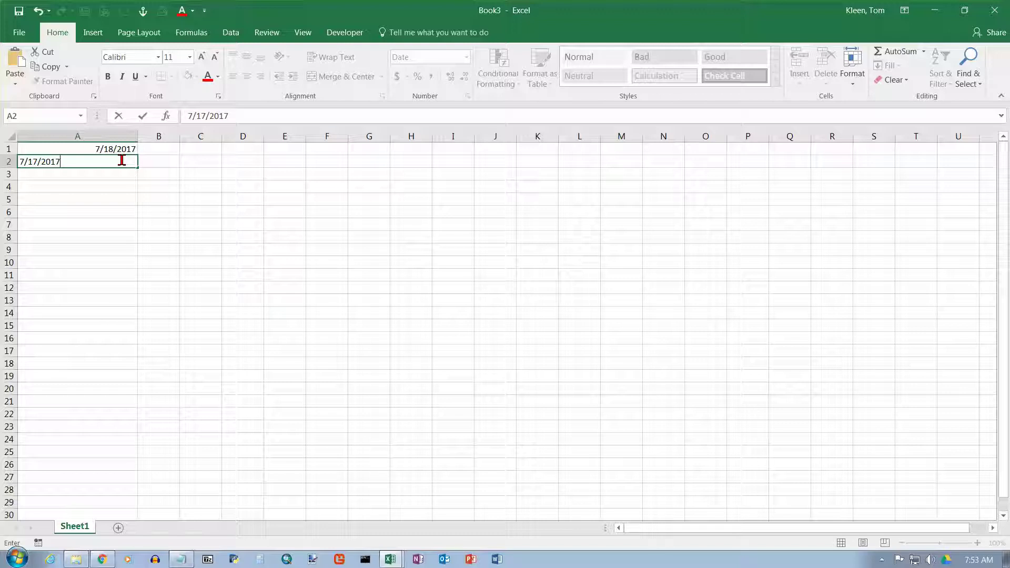
key(Return)
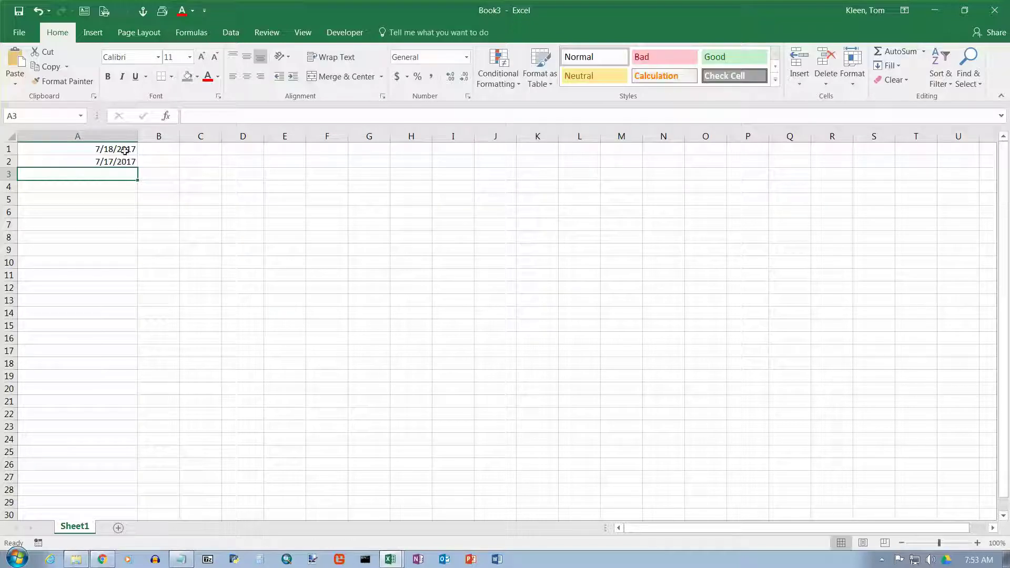
drag(123, 149, 123, 161)
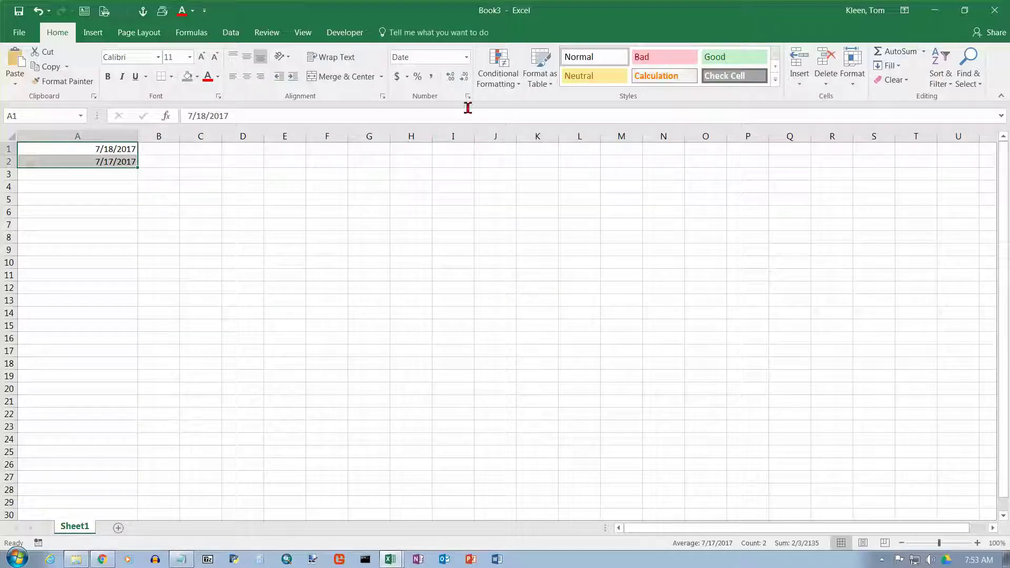
click(466, 57)
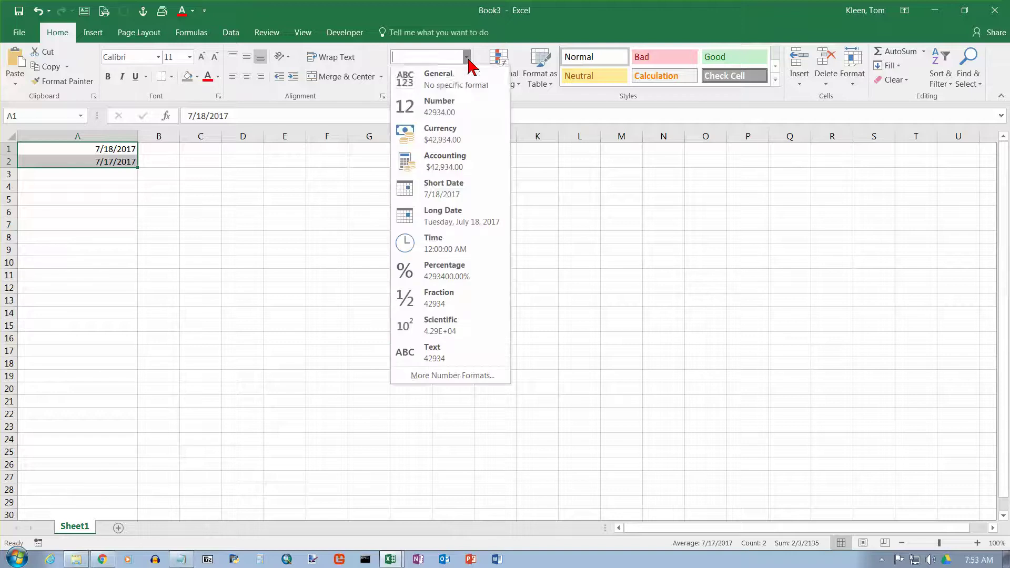
click(456, 84)
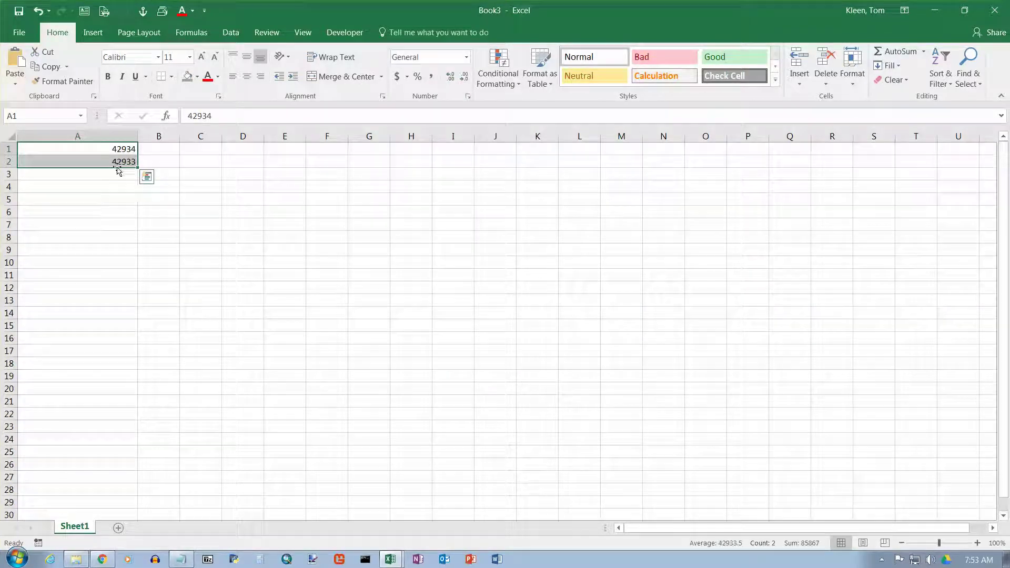
click(104, 149)
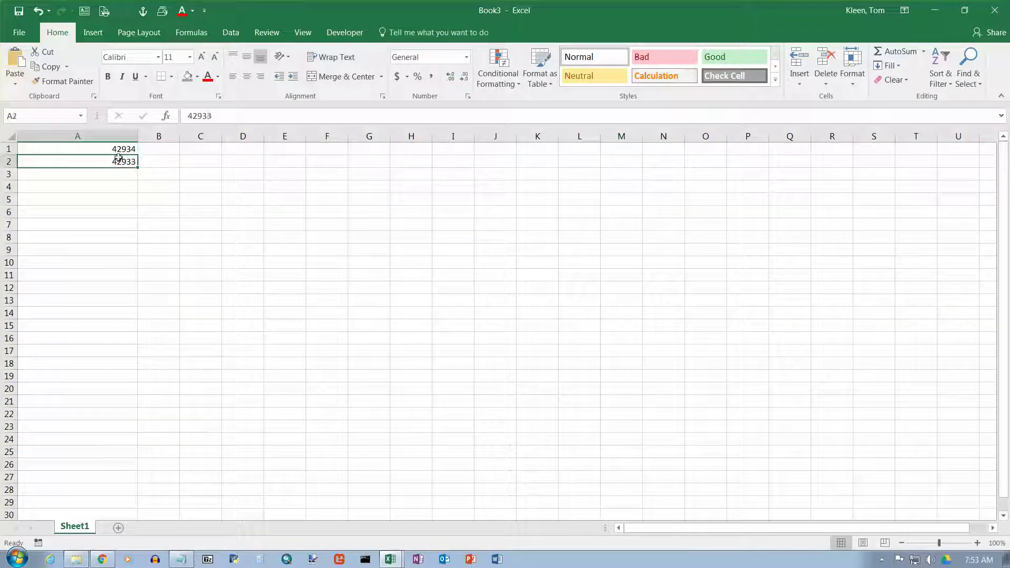
click(127, 148)
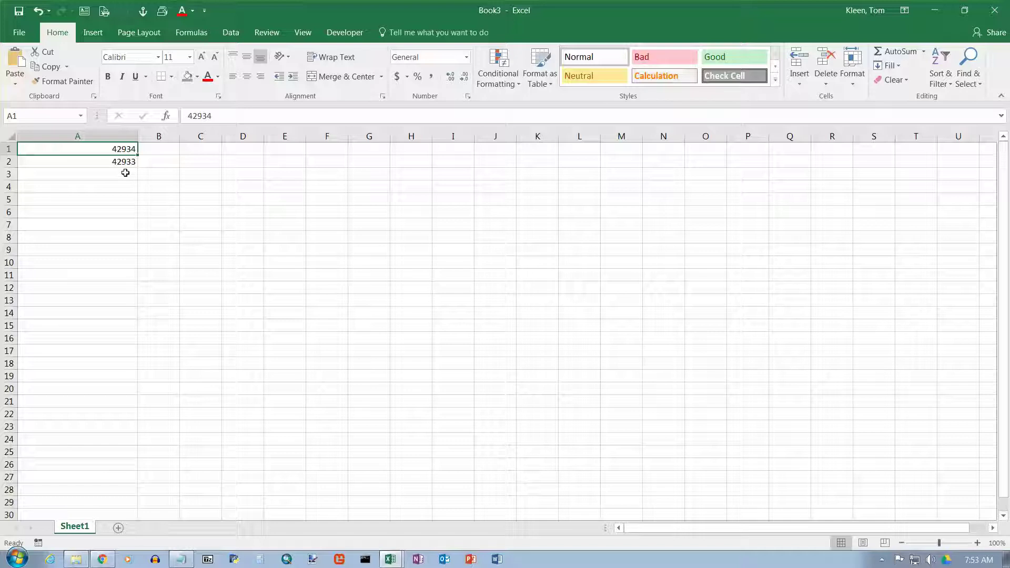
Step: Enter the value 1 in cell A3
click(125, 171)
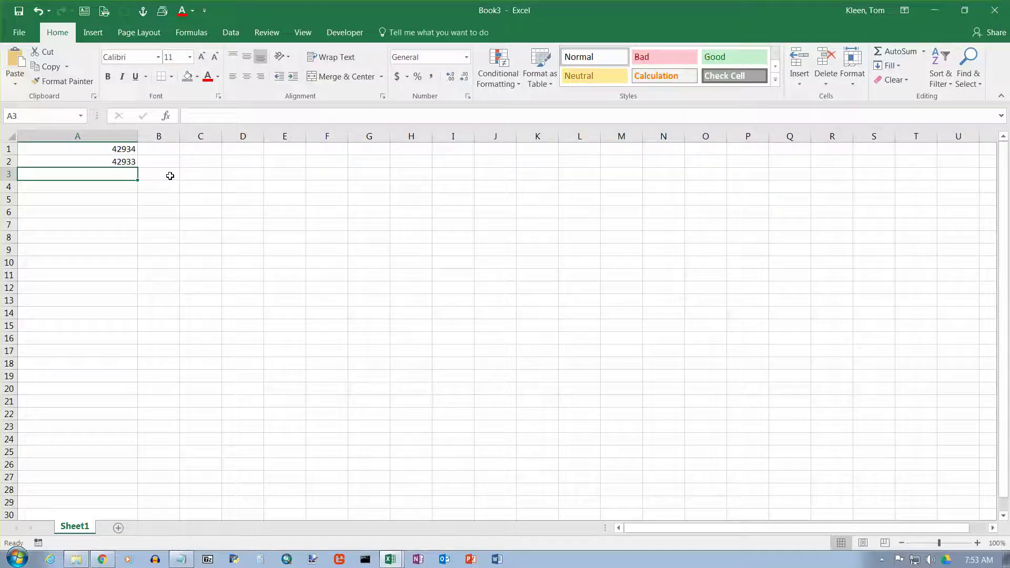
text(1)
key(Return)
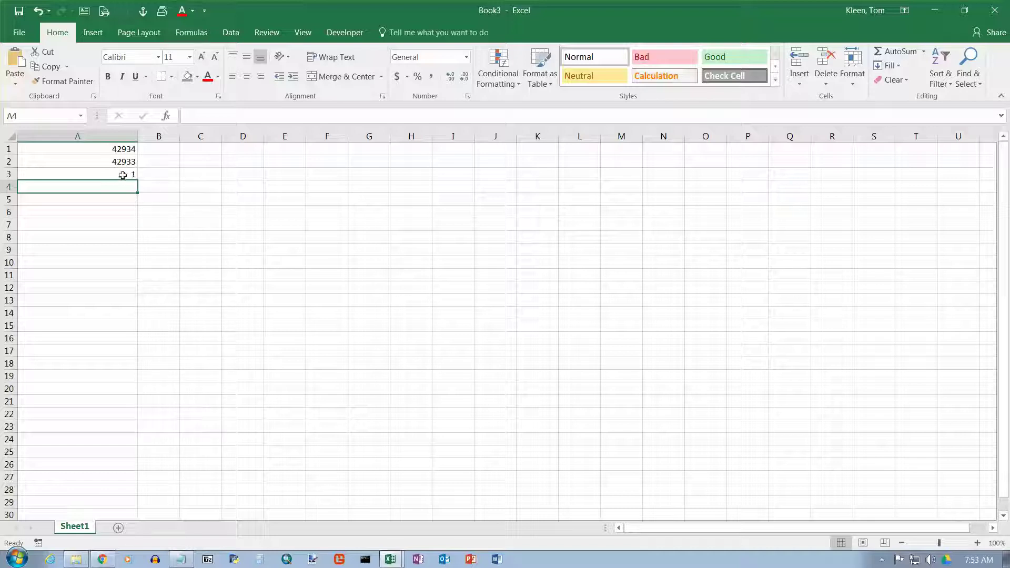
click(123, 175)
Step: Format A1:A3 as Short Date, showing 7/18/2017, 7/17/2017 and 1/1/1900
drag(124, 149, 120, 174)
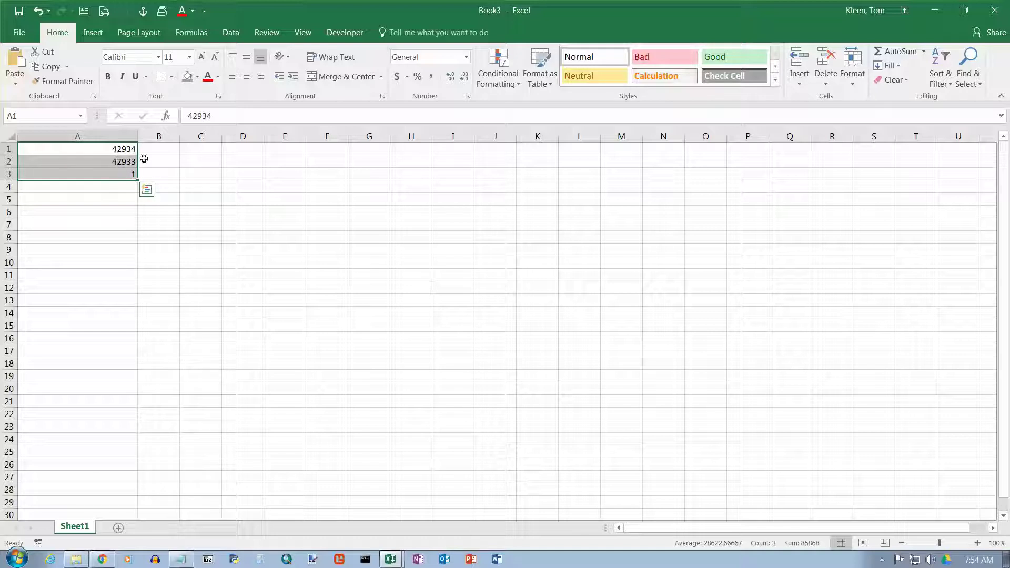
click(466, 57)
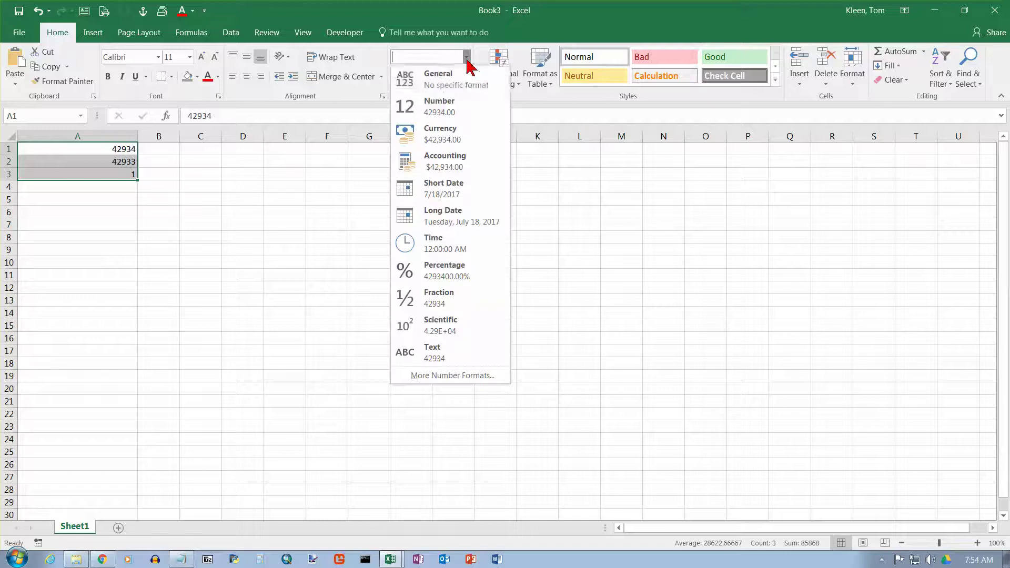
click(455, 191)
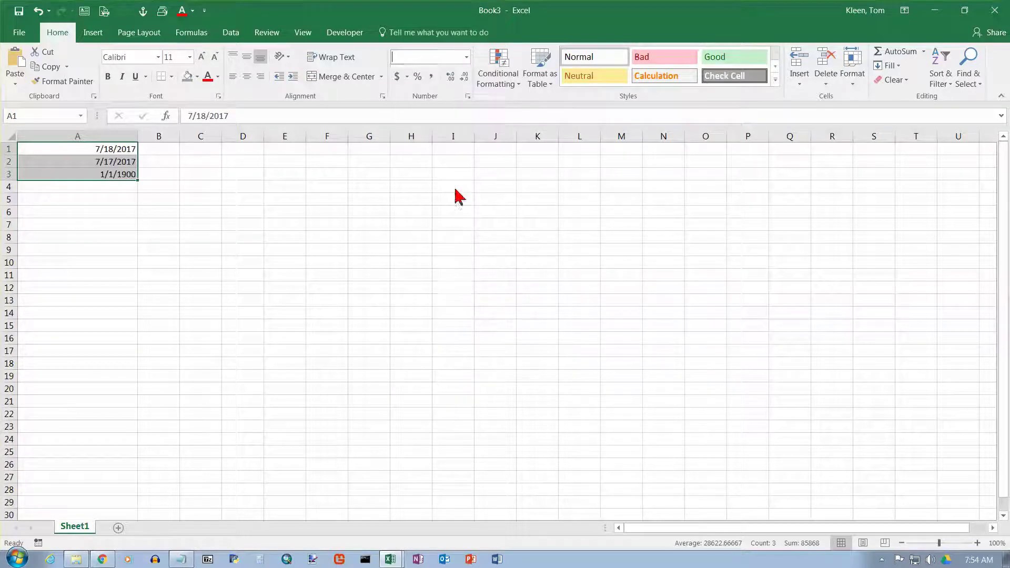
click(127, 177)
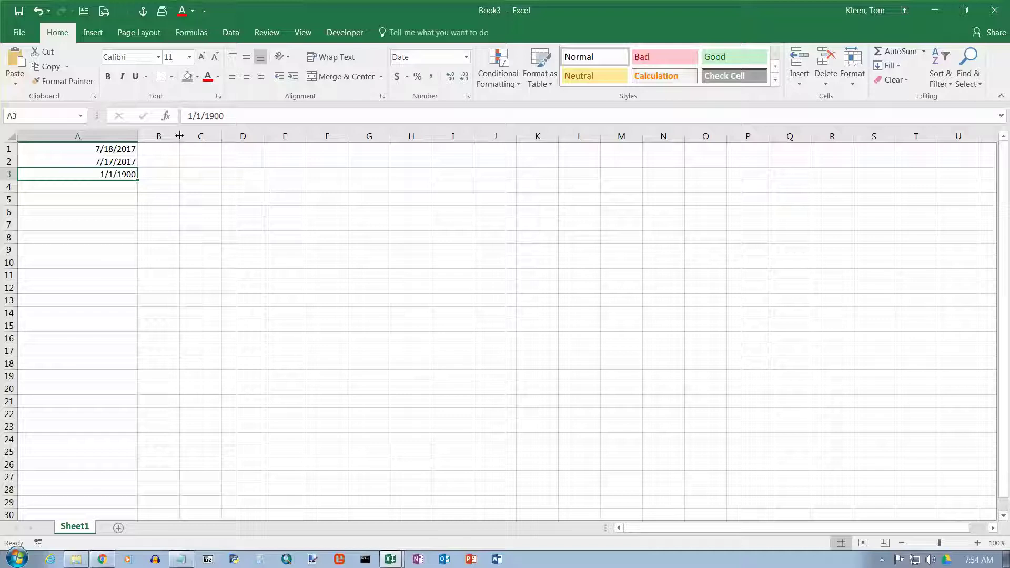
Step: Widen column B and fill B1:B21 with a series from 0 down to -20
drag(179, 136, 239, 135)
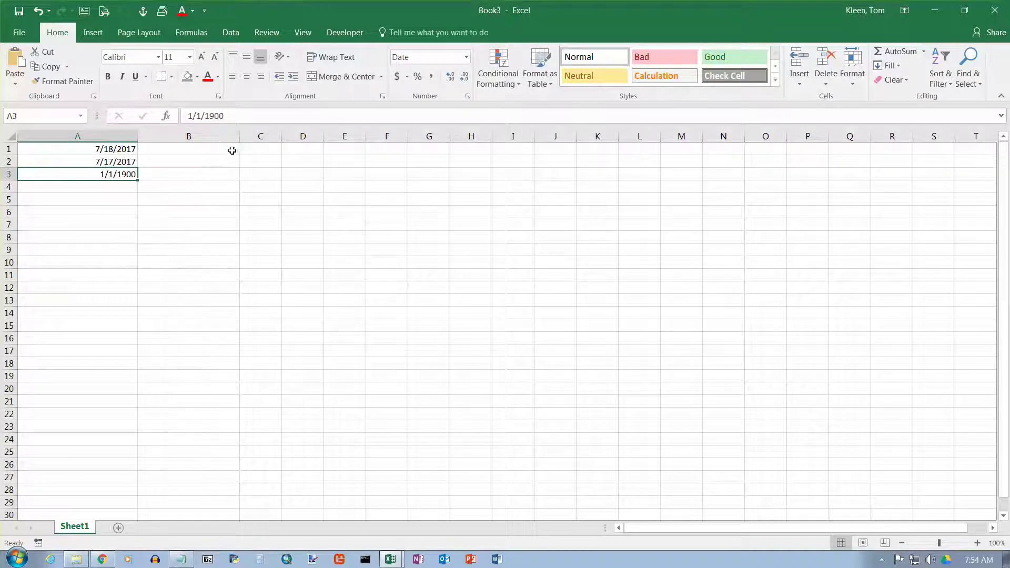
click(232, 151)
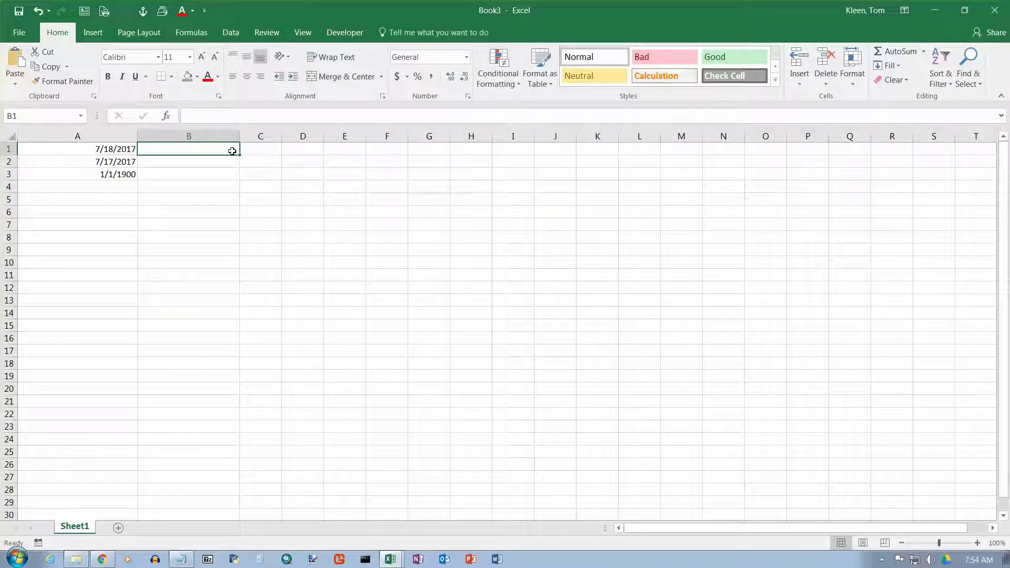
double_click(232, 151)
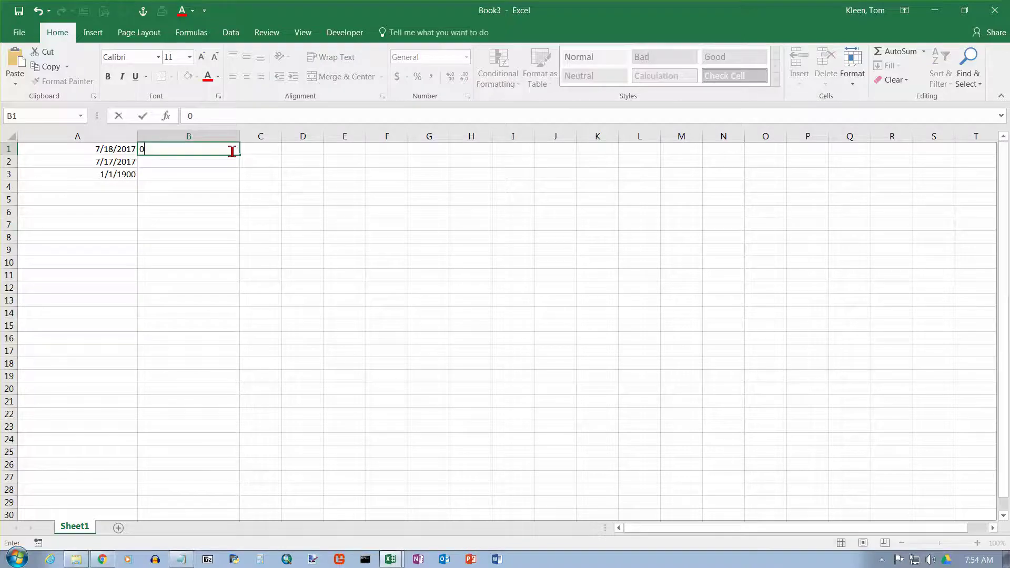
key(Return)
text(-1)
key(Return)
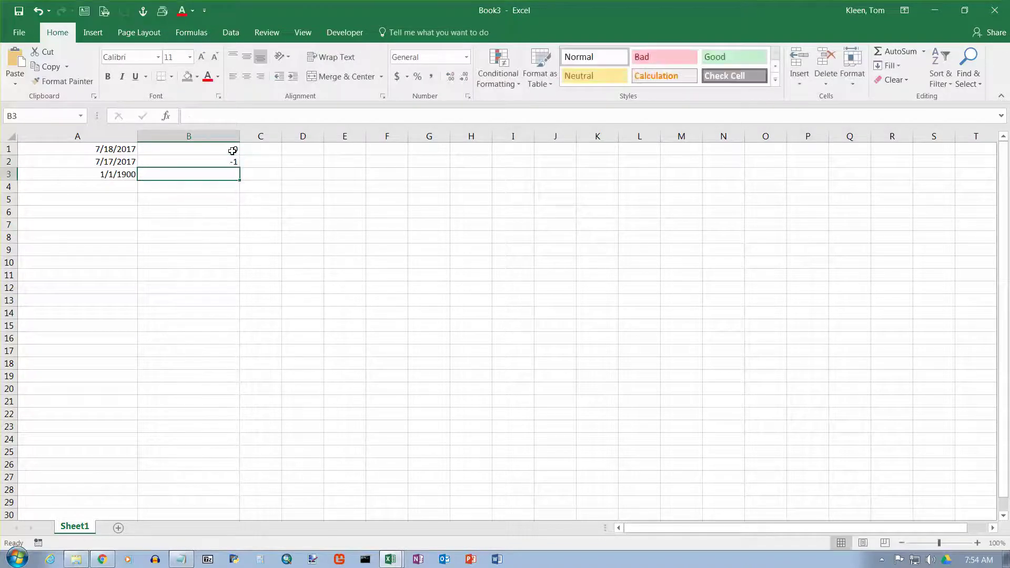
drag(216, 153, 244, 402)
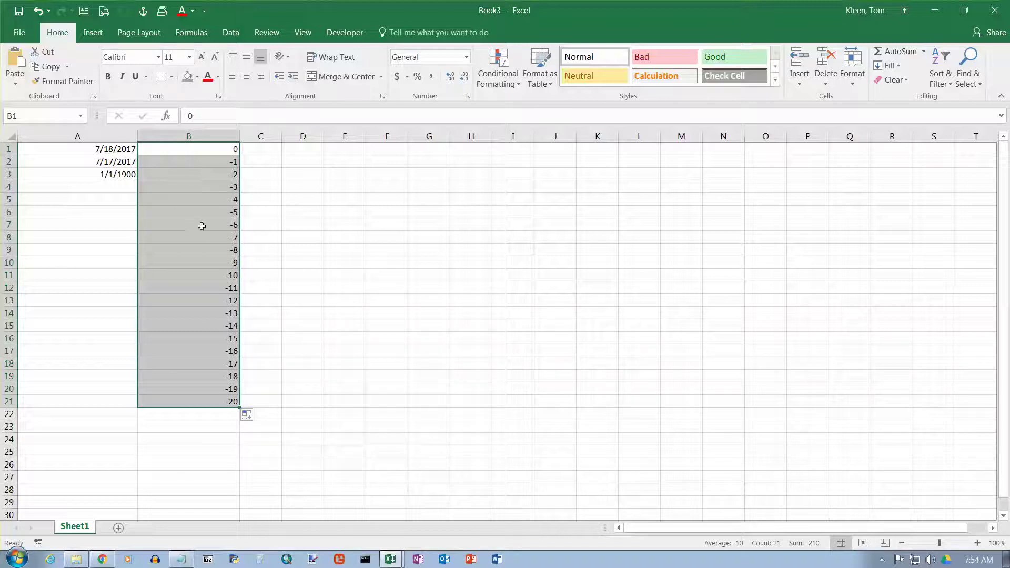
Step: Format B1:B21 as Short Date, giving 1/0/1900 in B1 and #### for negatives
click(466, 58)
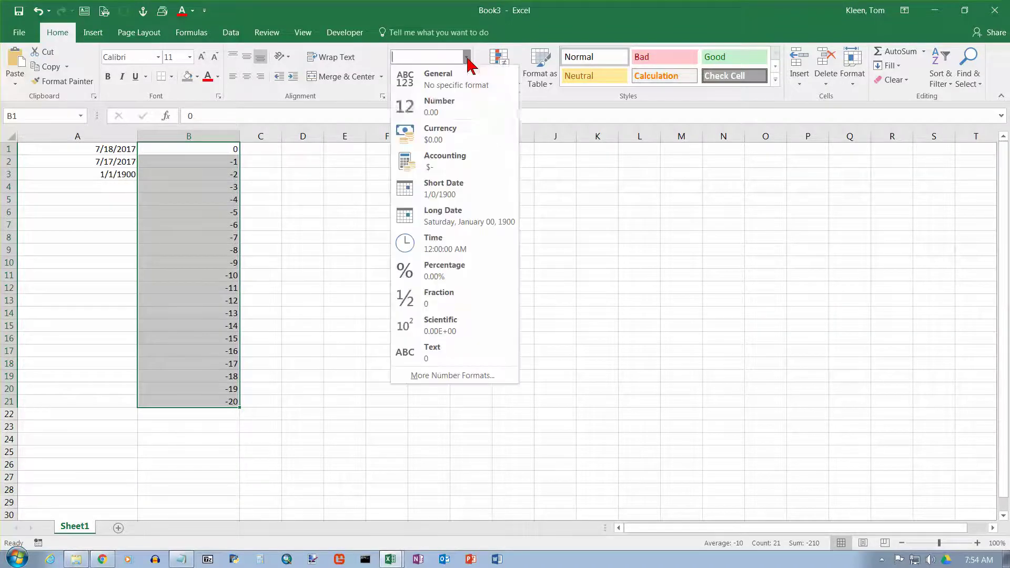
click(462, 196)
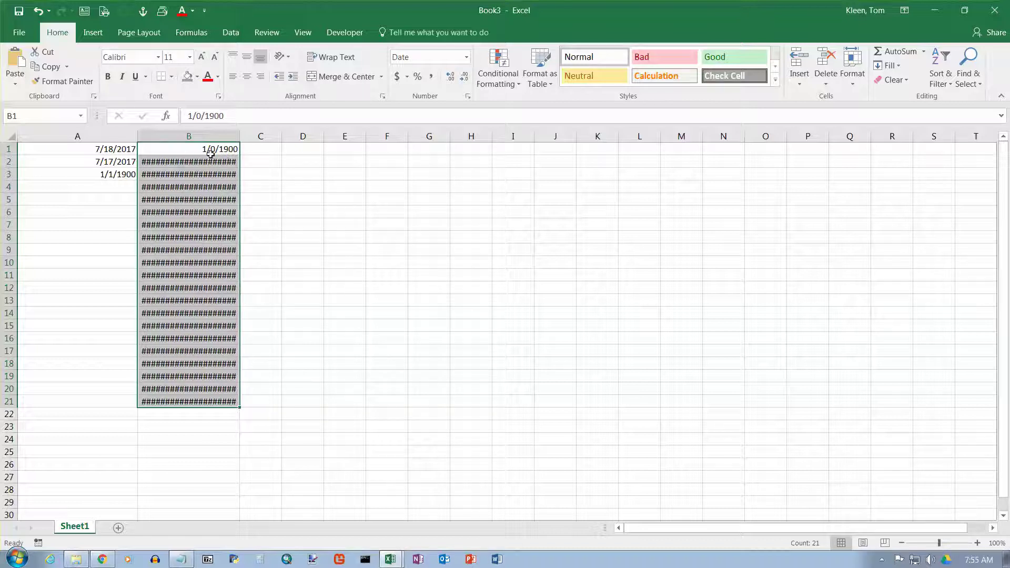
click(210, 152)
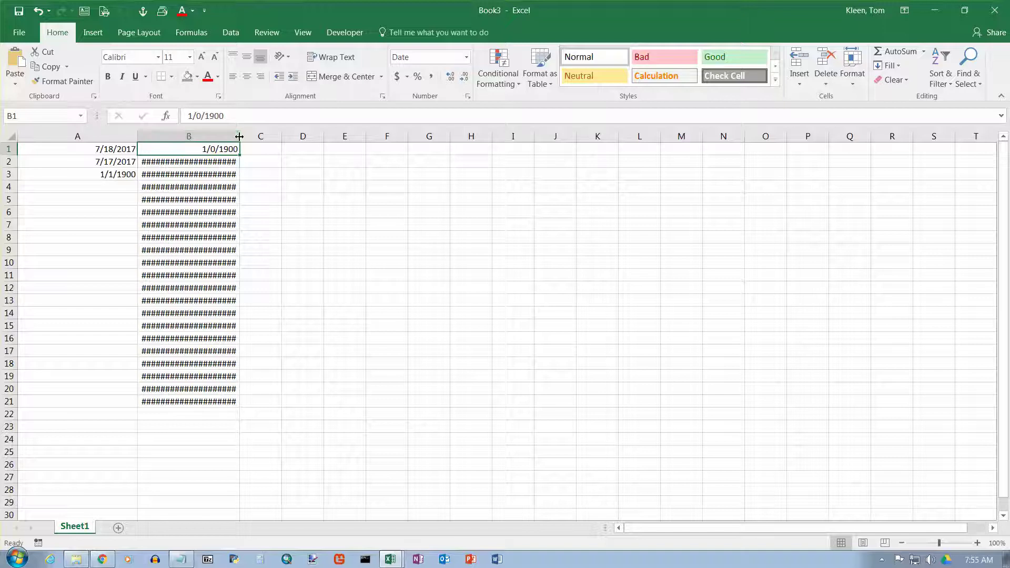
drag(240, 137, 864, 166)
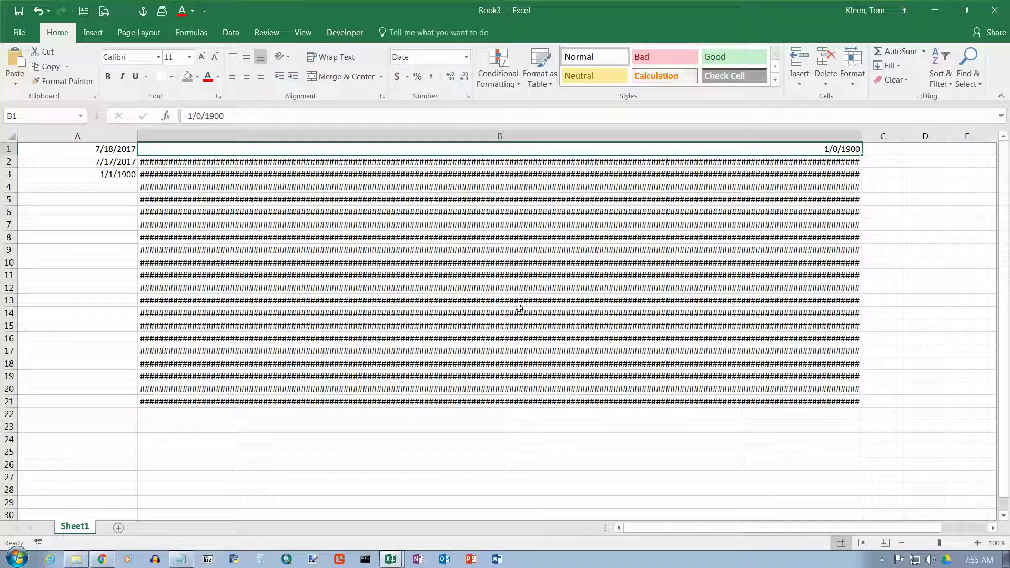
drag(862, 138, 232, 149)
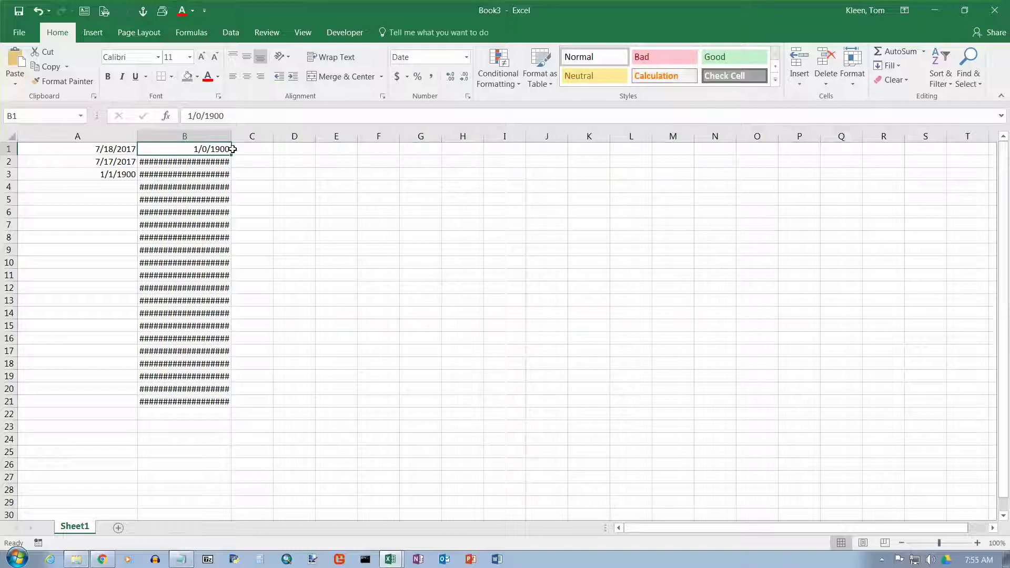
Step: Clear the entire series from B1:B21
click(201, 163)
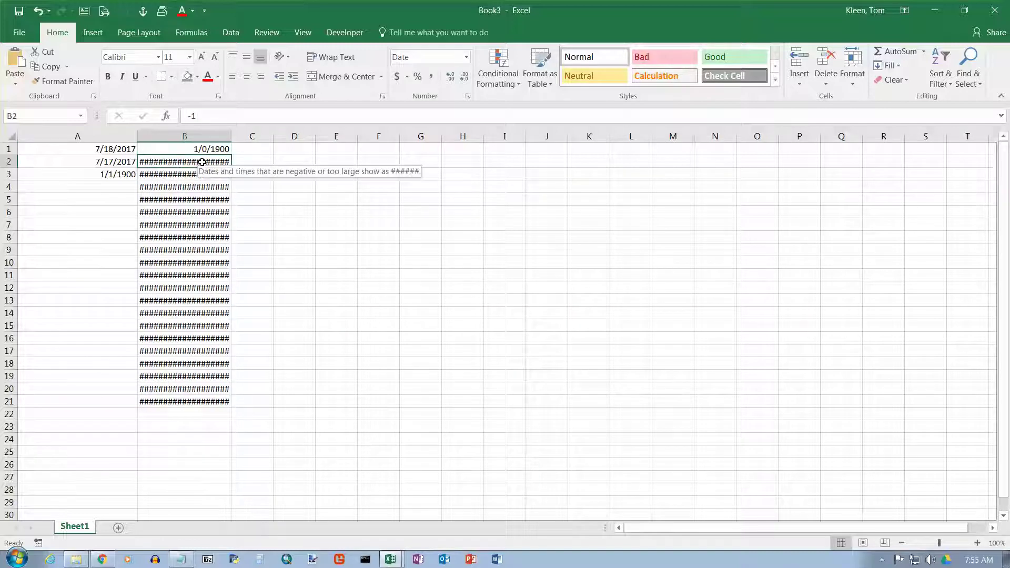
drag(201, 165, 200, 403)
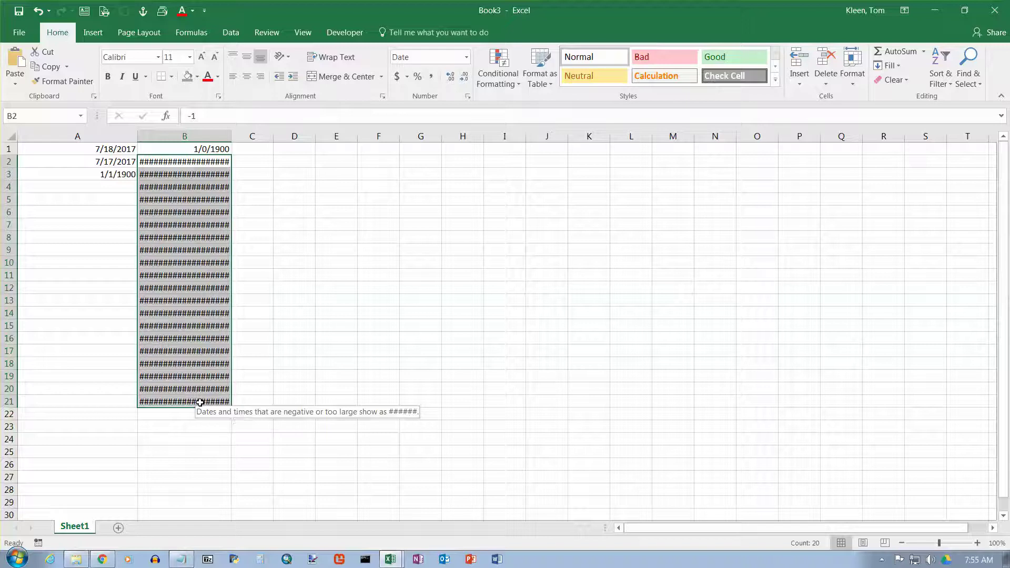
key(Delete)
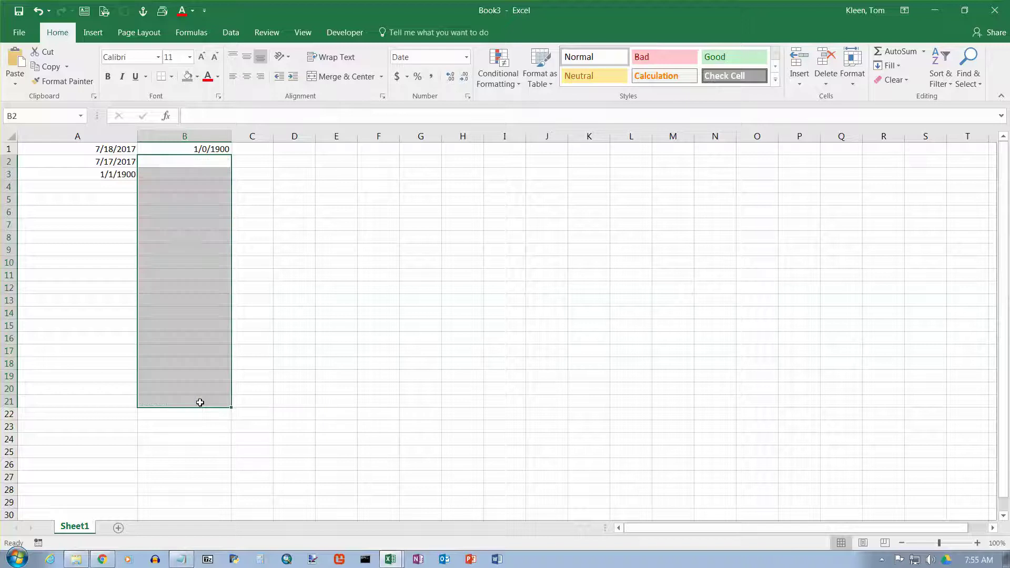
click(211, 150)
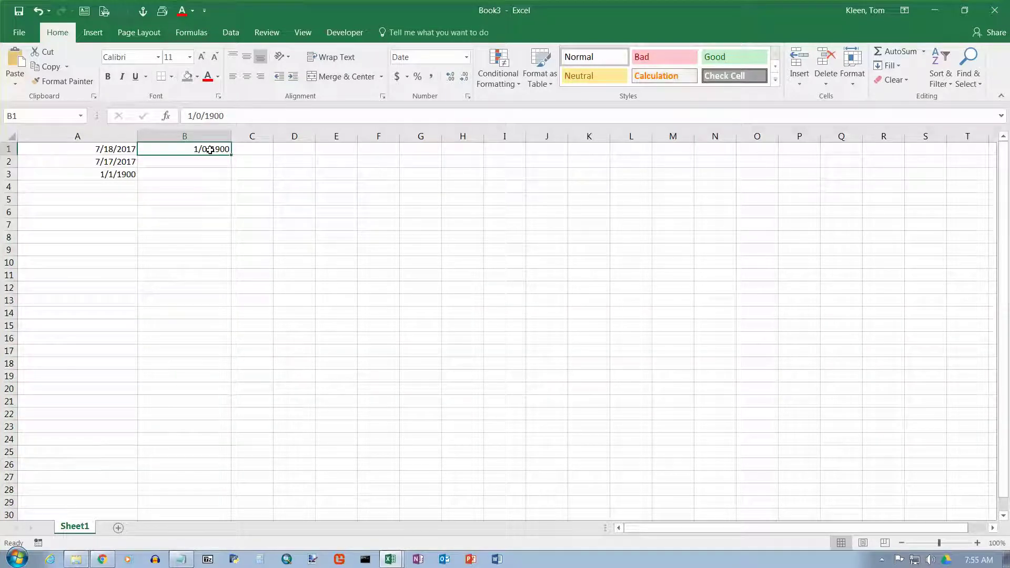
key(Delete)
Step: Clear the dates in A2:A3, leaving only 7/18/2017 in A1
drag(120, 164, 119, 172)
key(Delete)
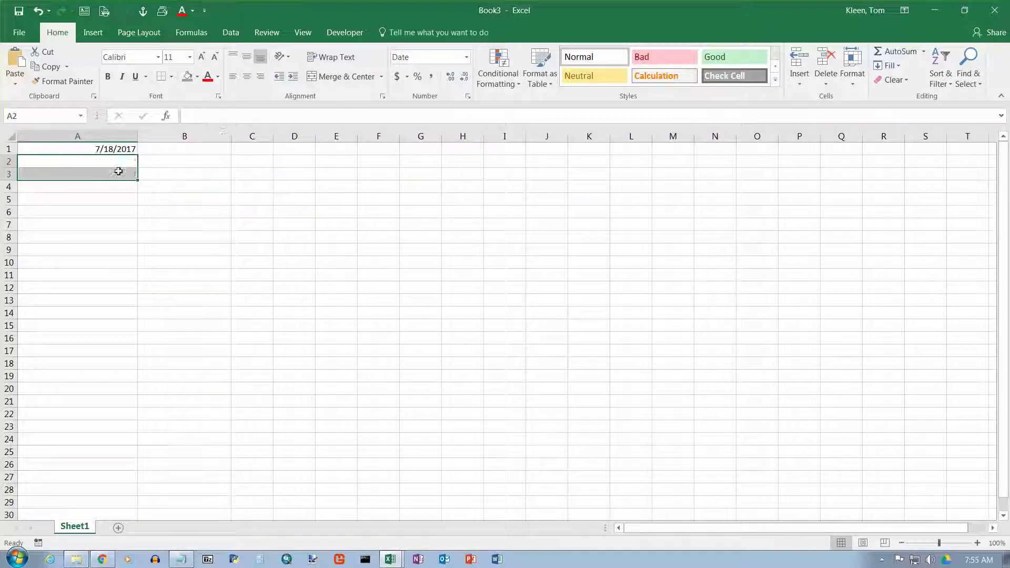
click(117, 162)
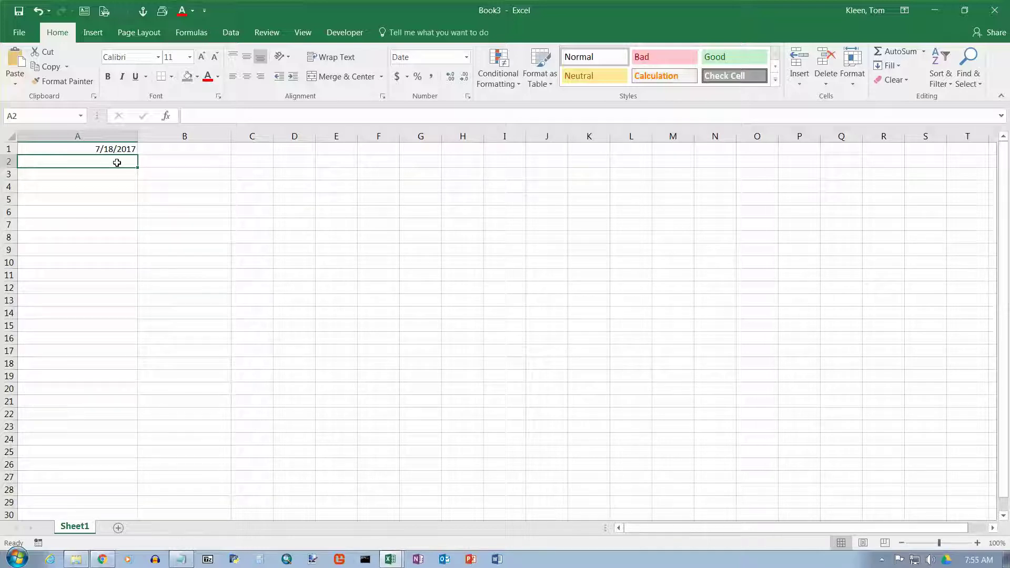
Step: Enter 12/25/2017 in A2 and the formula =A2-A1 in A3, displayed as 6/8/1900
text(7)
text(12)
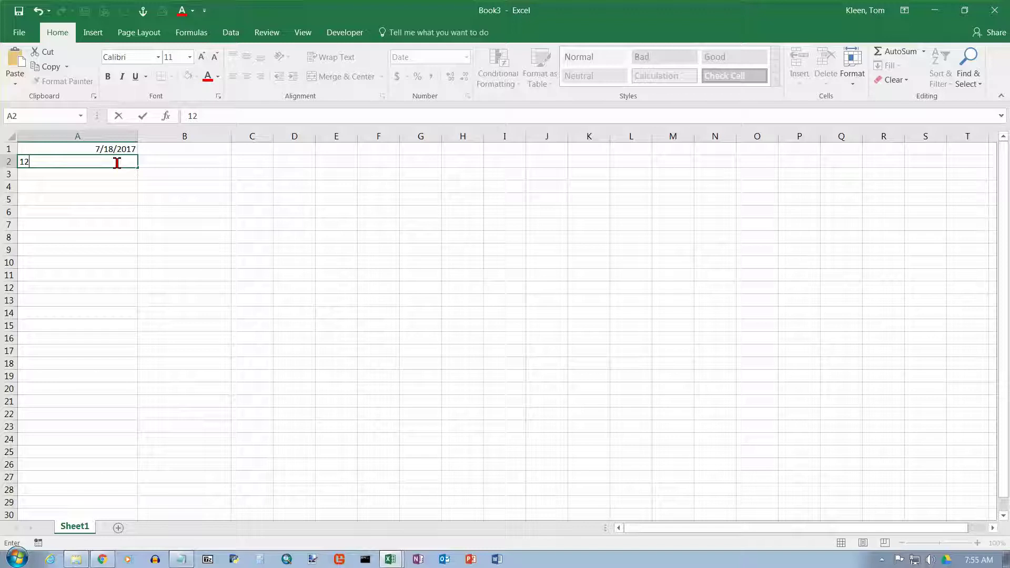
text(/25/2017)
key(Return)
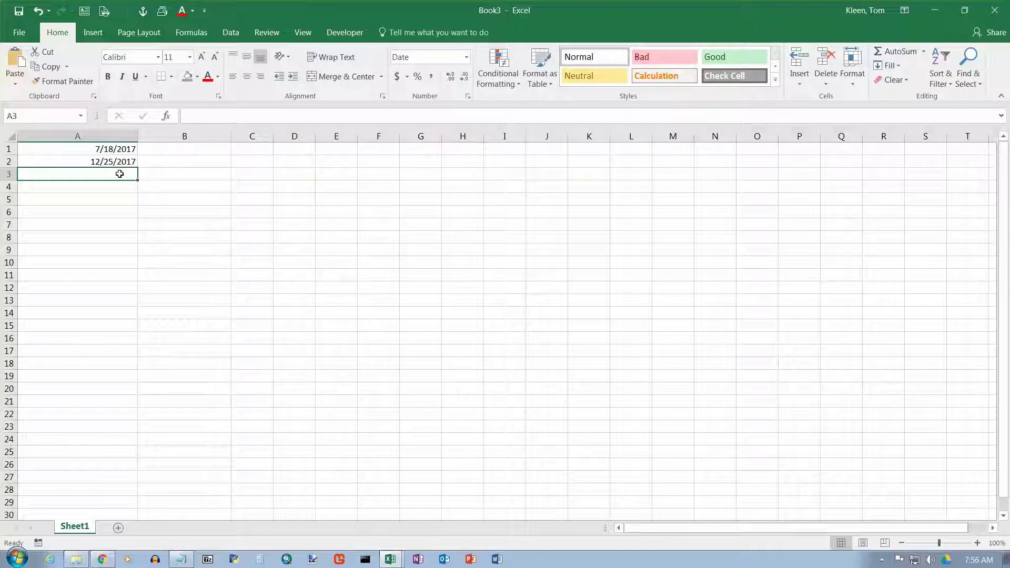
text(=)
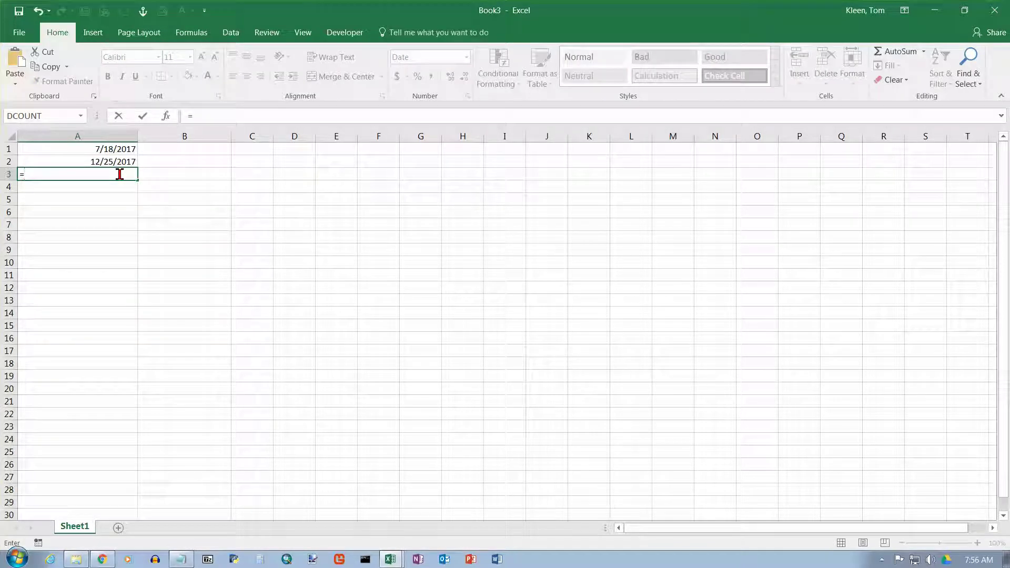
key(Up)
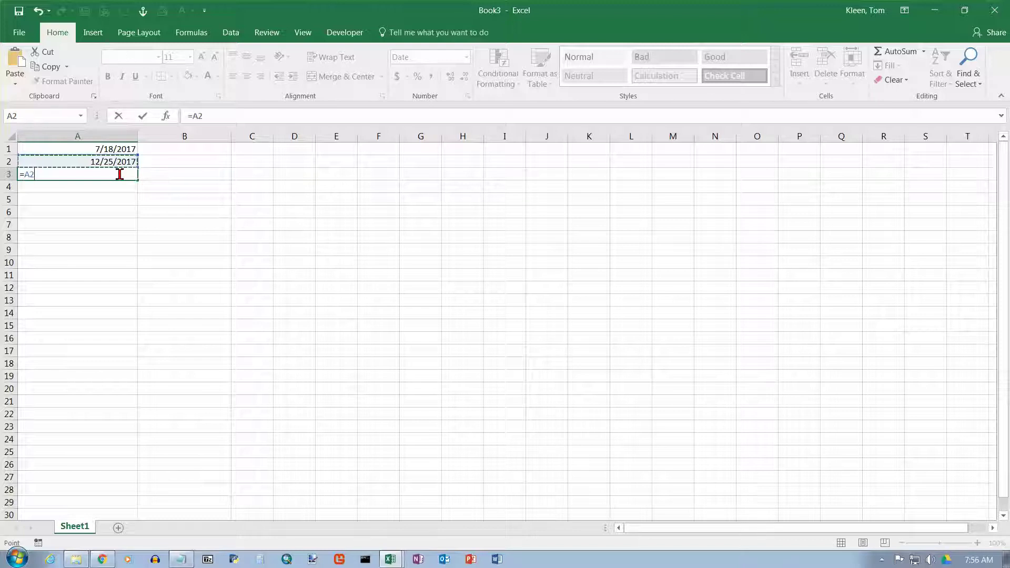
text(-)
key(Up)
key(Up)
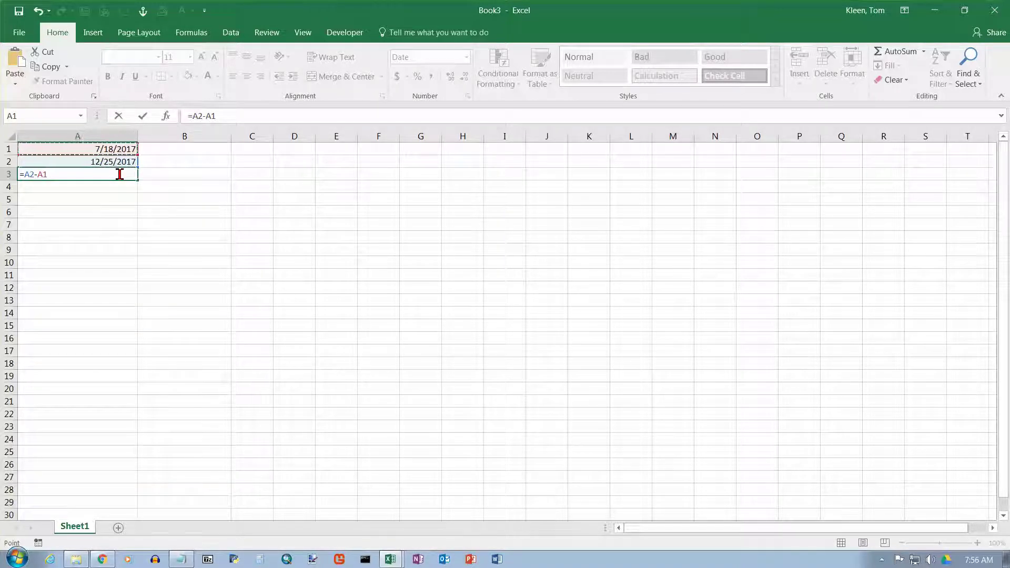
key(Return)
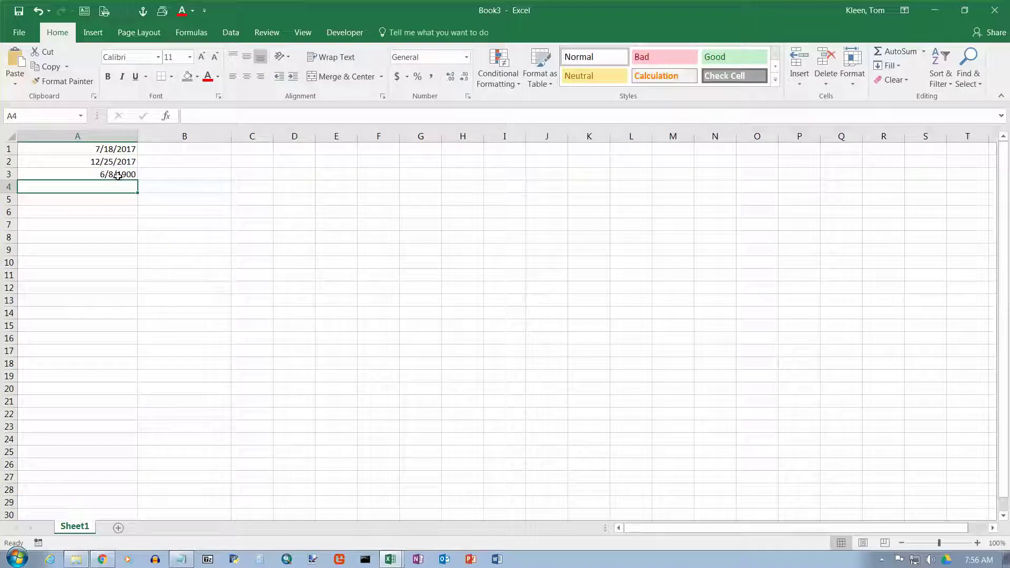
Step: Set A3 to General format to show the 160-day difference, then compare A1 and A2
click(124, 176)
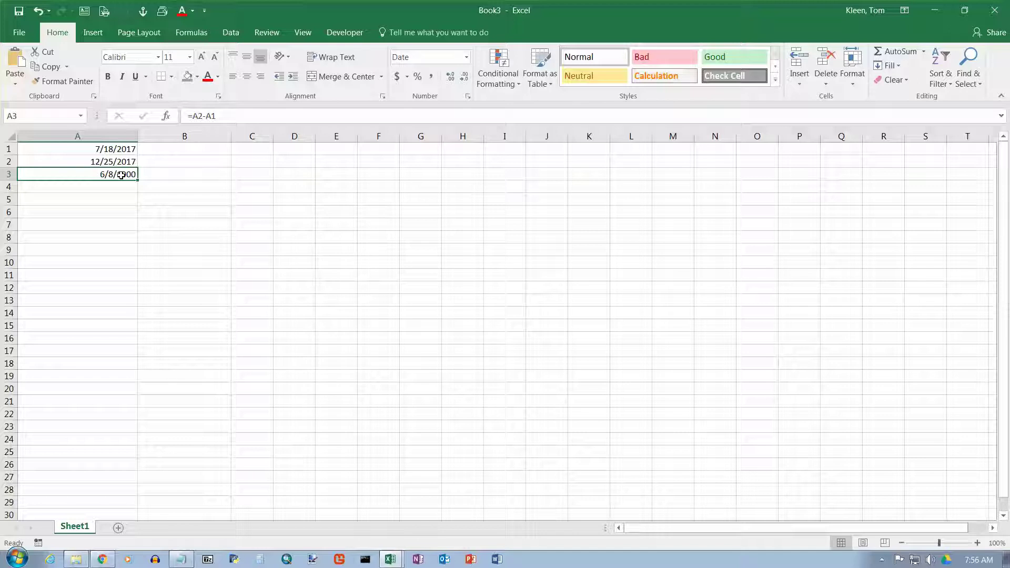
click(466, 57)
click(444, 79)
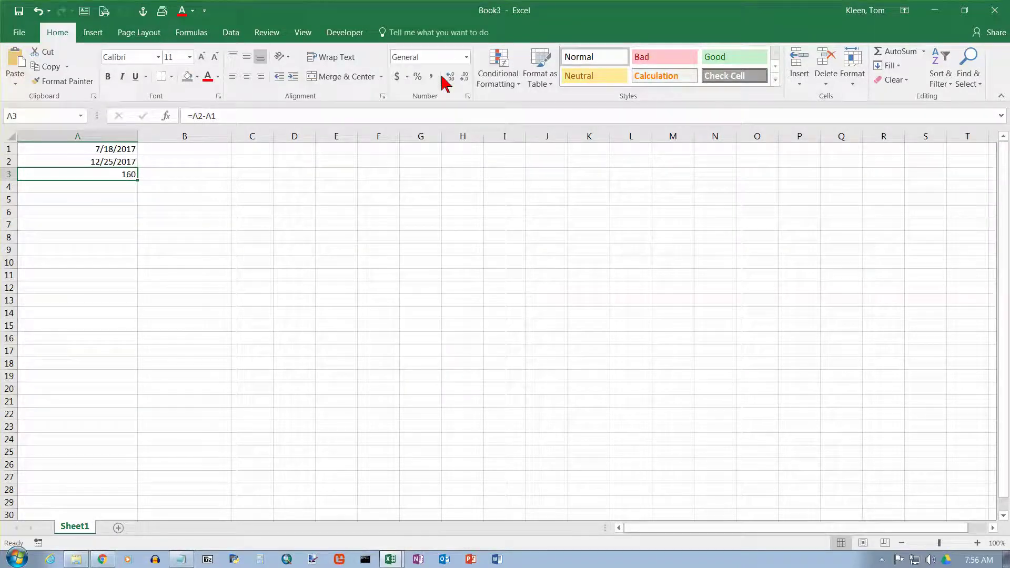
click(119, 159)
click(121, 149)
click(121, 162)
Step: Reformat A3 as Short Date, then back to General so it shows 160
click(467, 58)
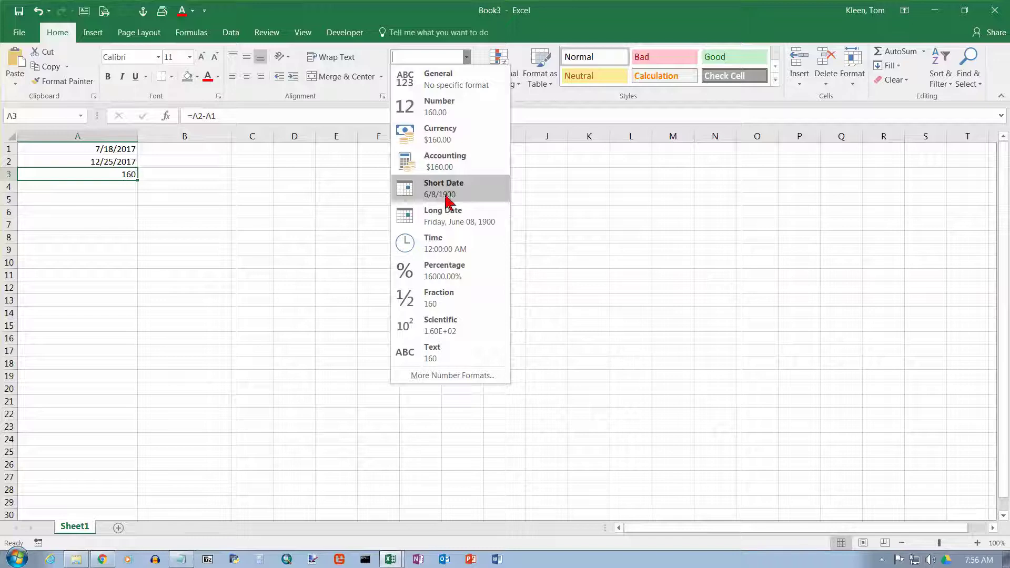
click(446, 200)
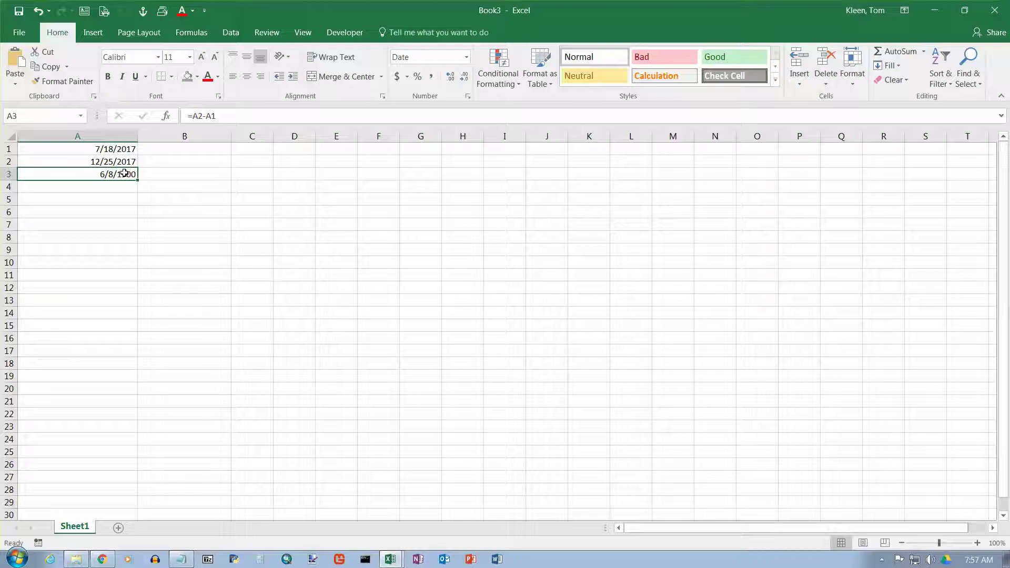
click(466, 57)
click(449, 81)
click(217, 149)
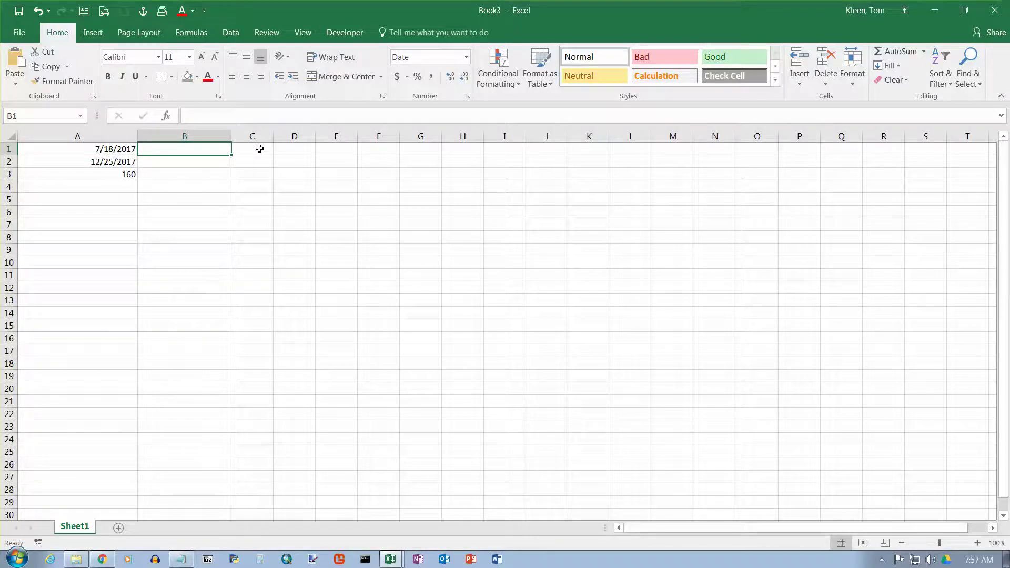
Step: Enter the date 7/18 in B1 and reselect B1
text(7/18/17)
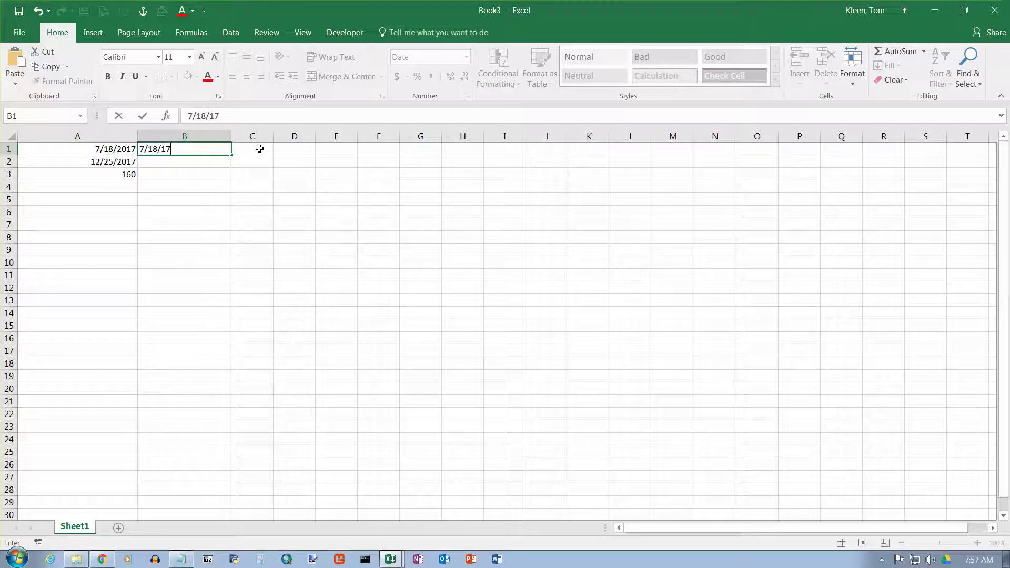
key(Return)
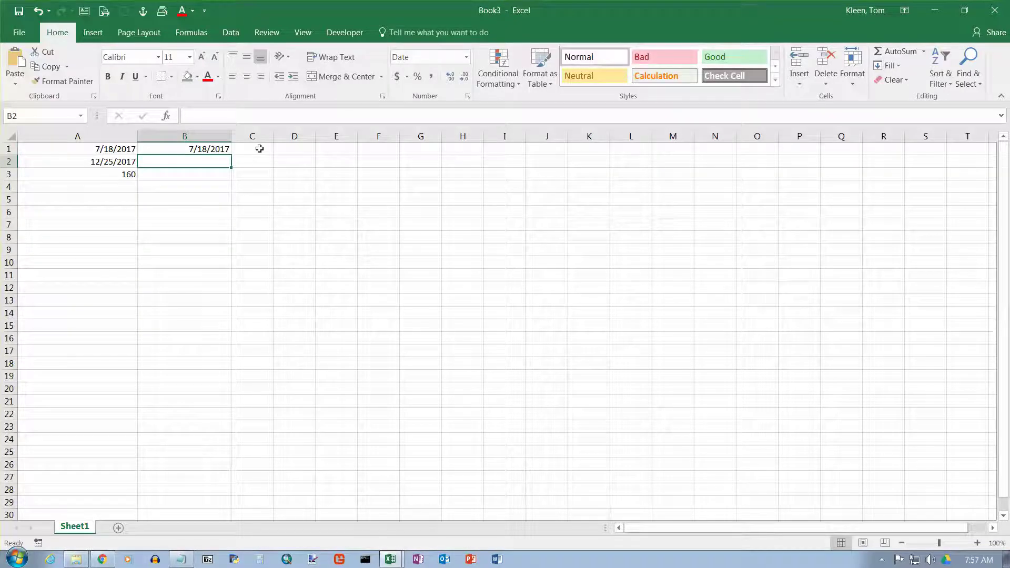
click(214, 152)
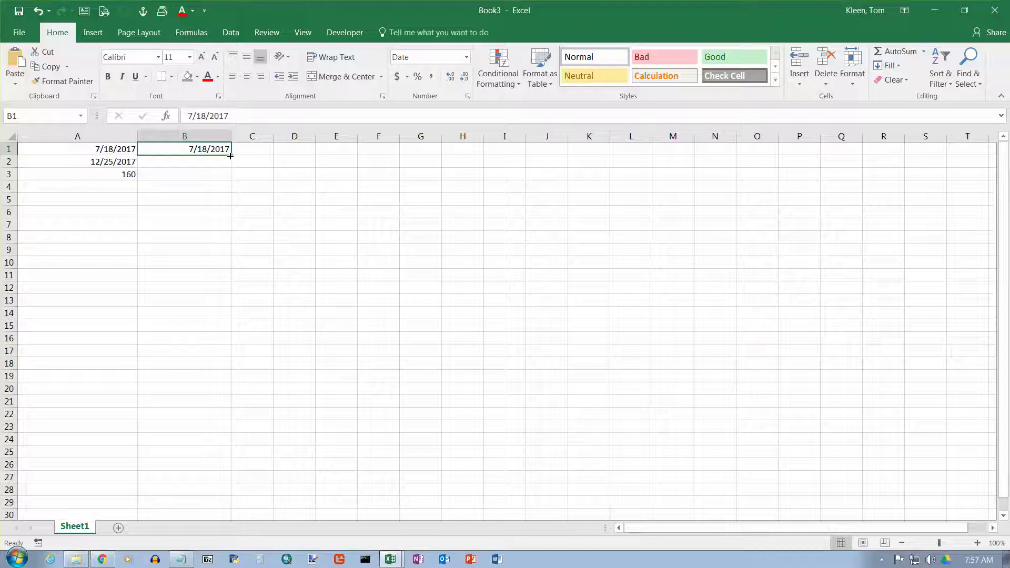
Step: Fill B2:B20 with daily dates through 8/6/2017 via Fill Days, then undo it
drag(230, 156, 216, 395)
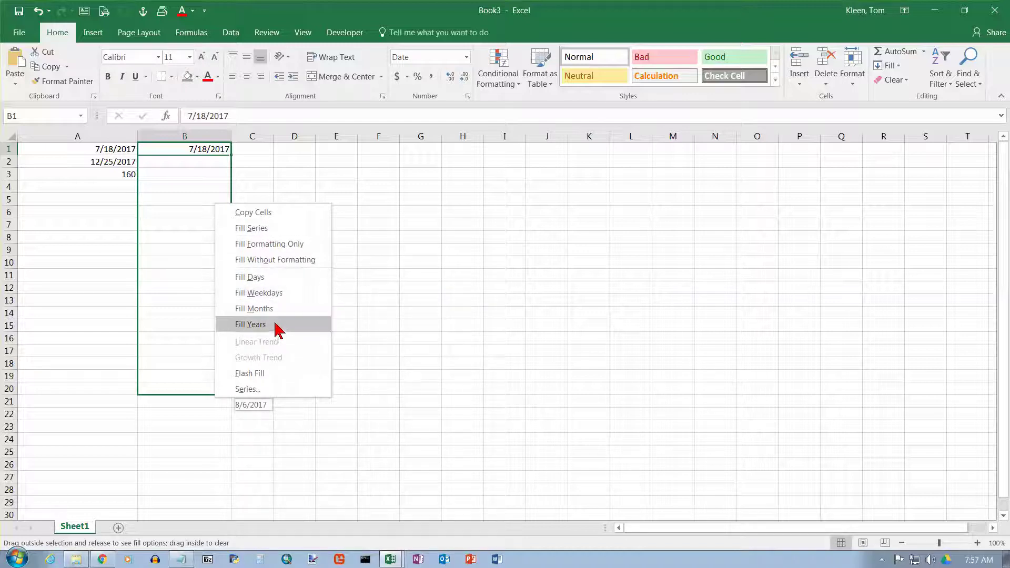
click(259, 279)
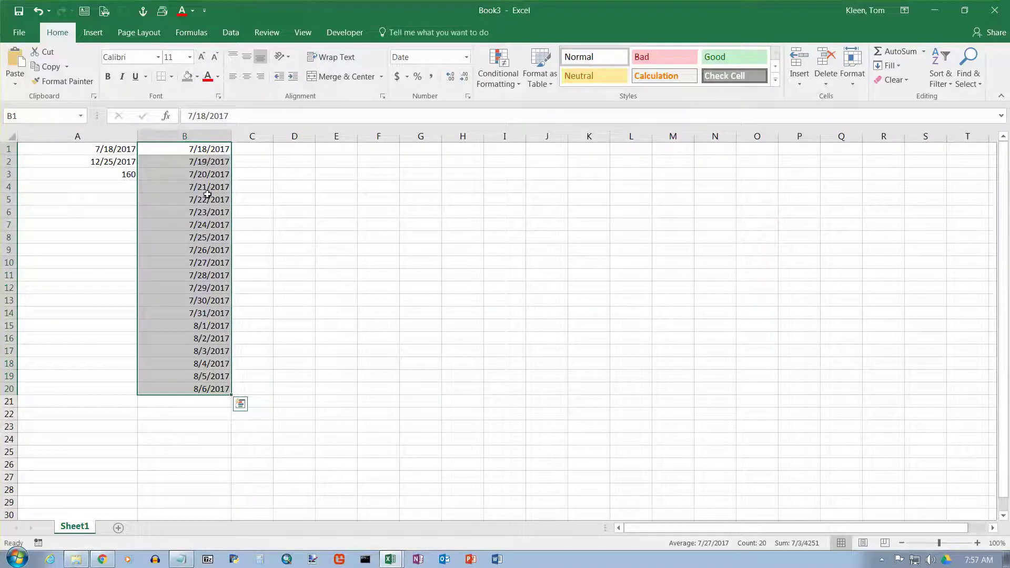
click(38, 11)
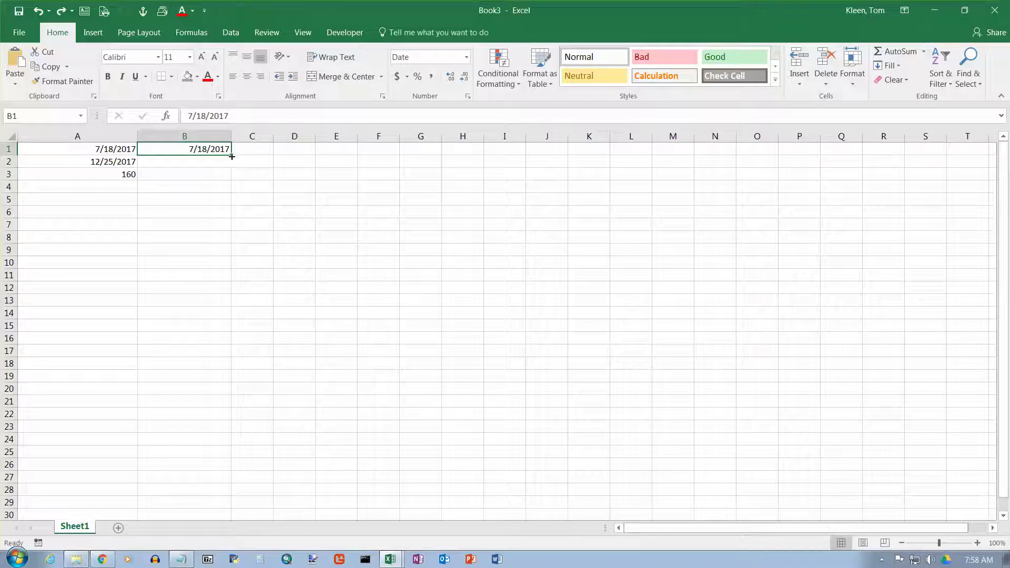
Step: Fill B2:B20 with weekday-only dates via Fill Weekdays and check the first few dates
drag(232, 156, 213, 395)
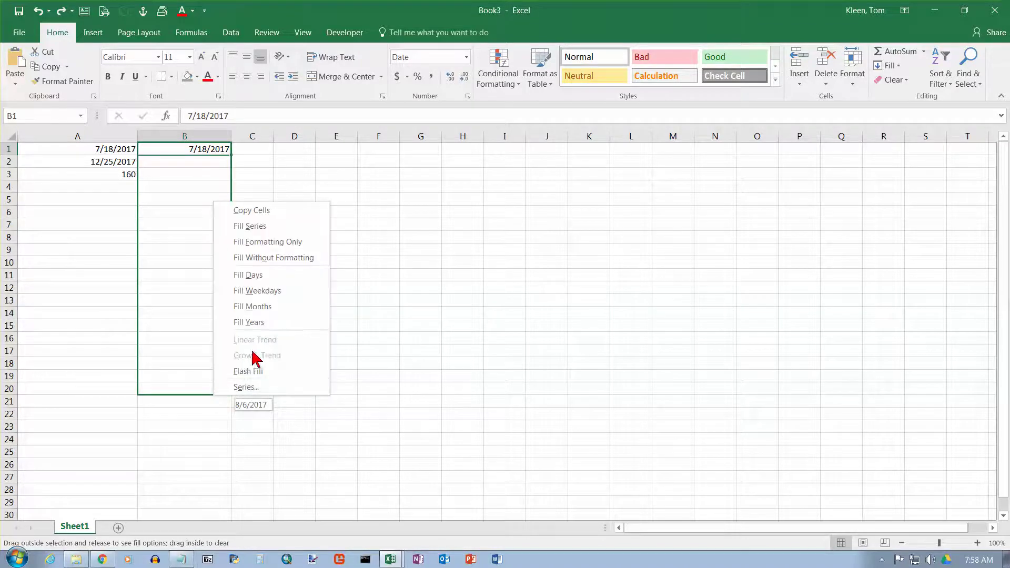
click(271, 290)
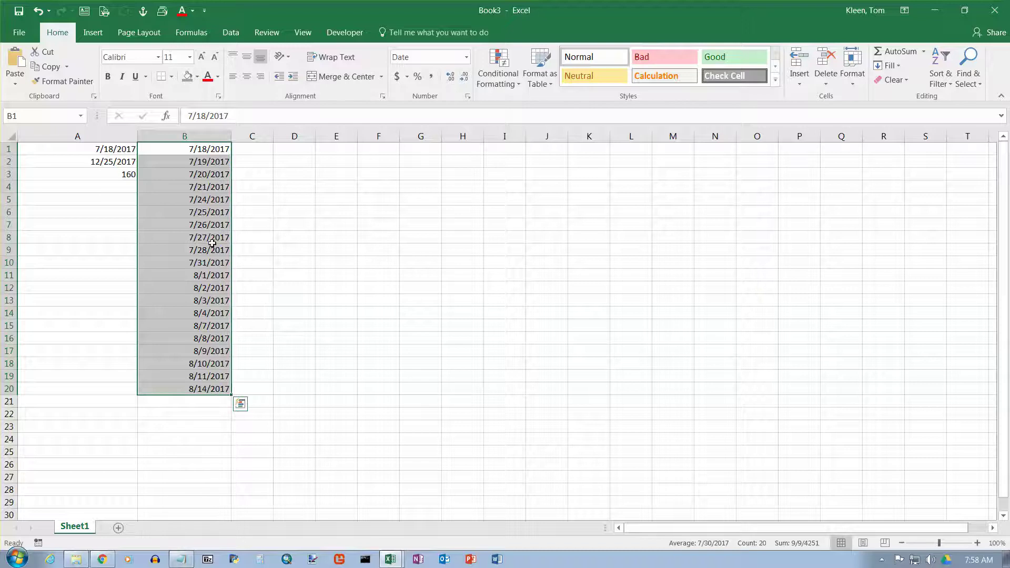
click(206, 163)
click(206, 174)
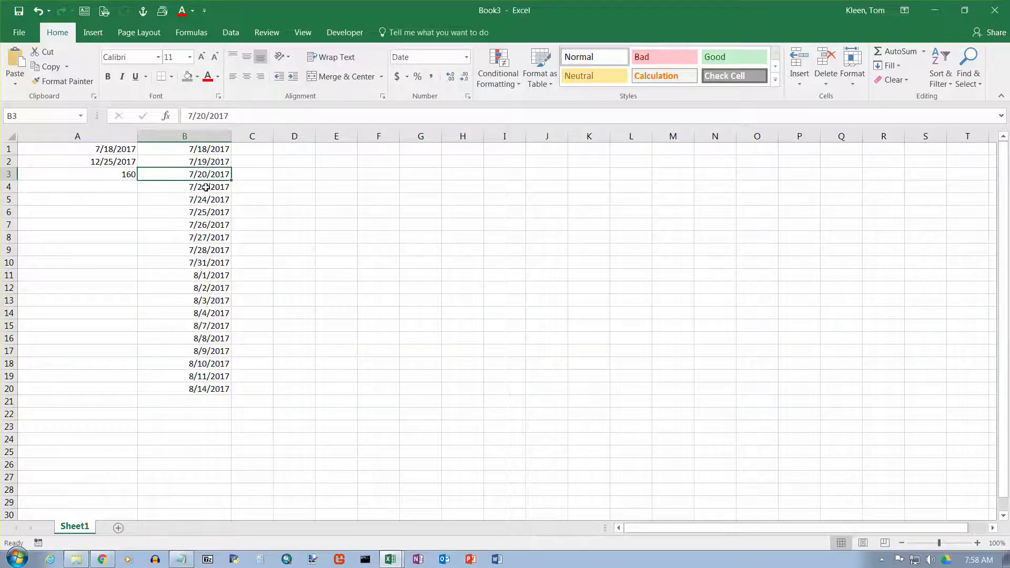
click(207, 187)
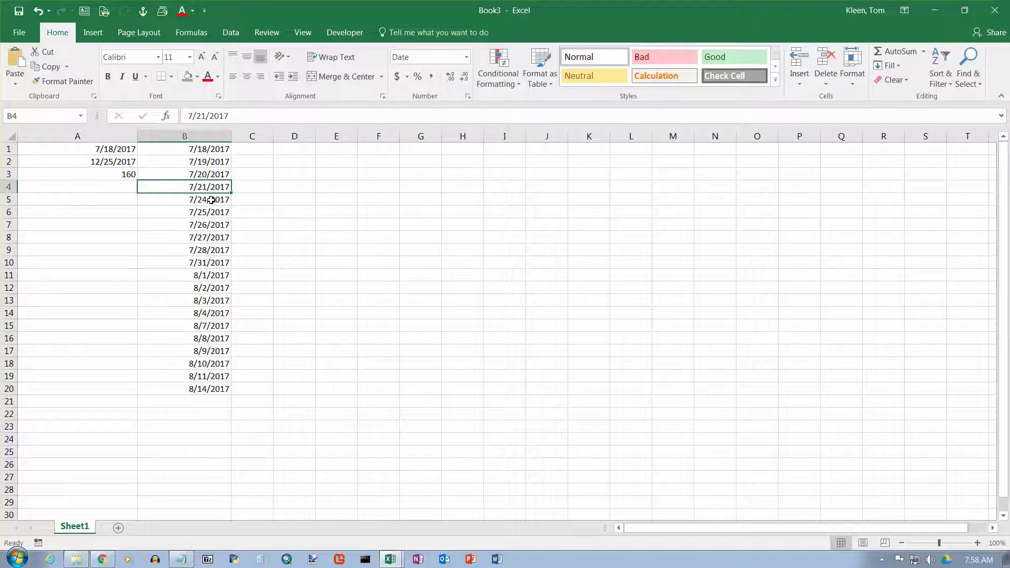
Step: Select the work week B5:B9, then undo the weekday fill
drag(211, 200, 214, 253)
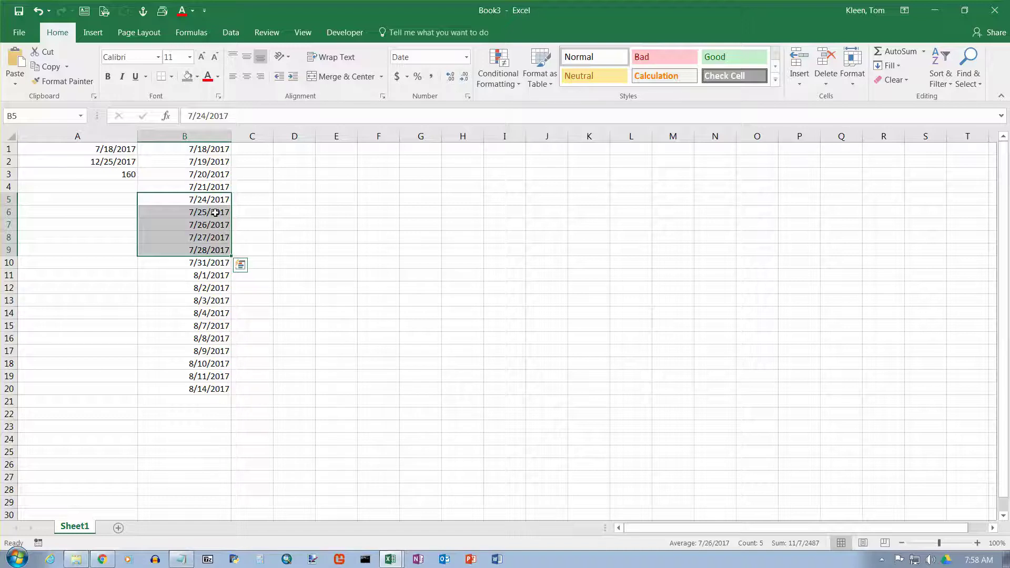
click(200, 150)
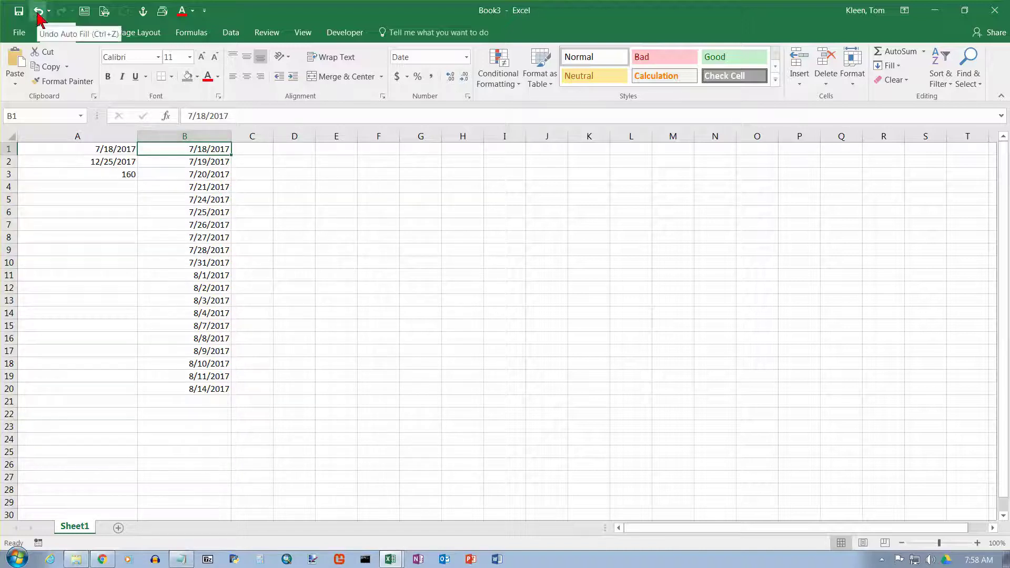
click(38, 12)
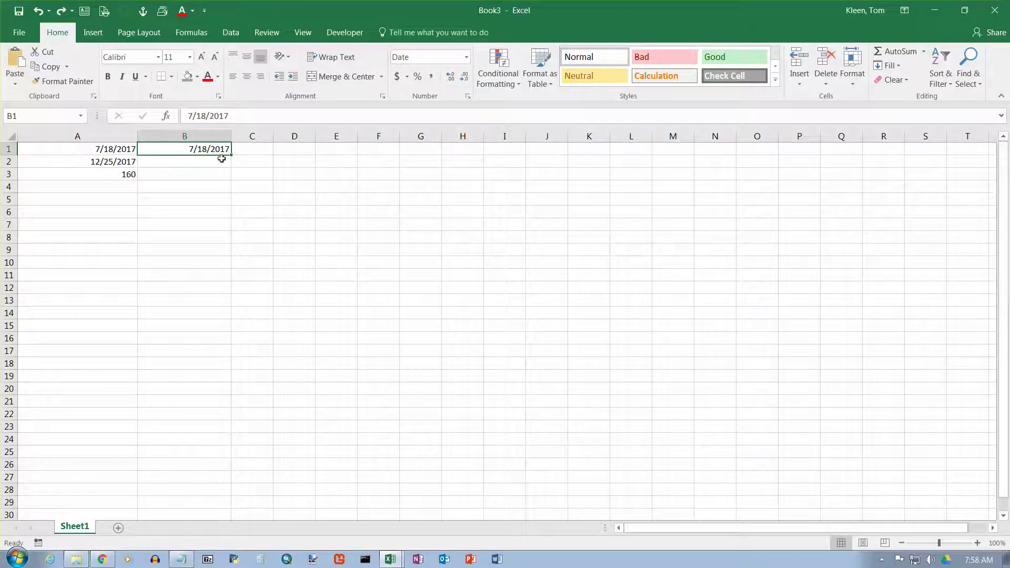
drag(231, 156, 213, 391)
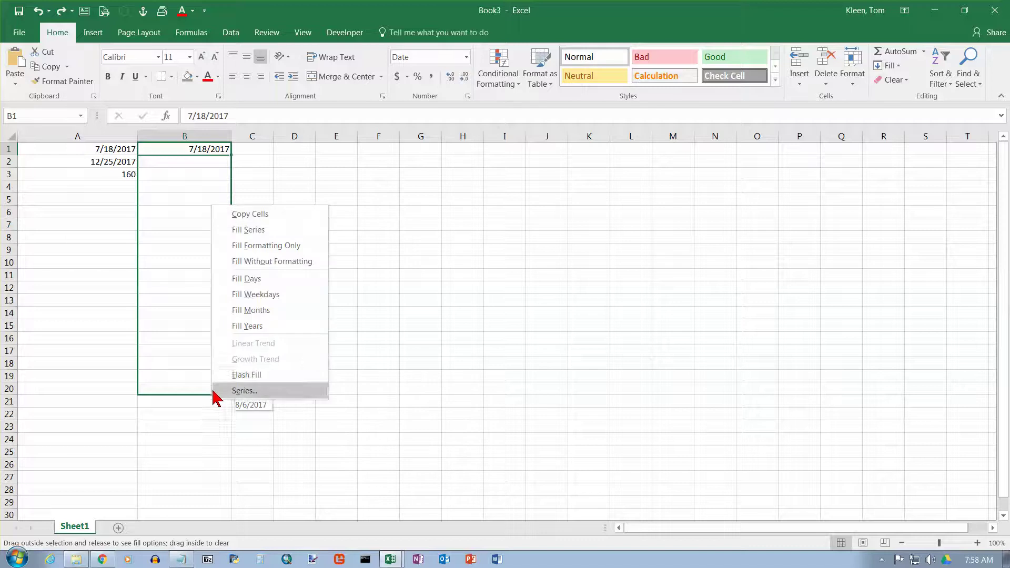
click(255, 311)
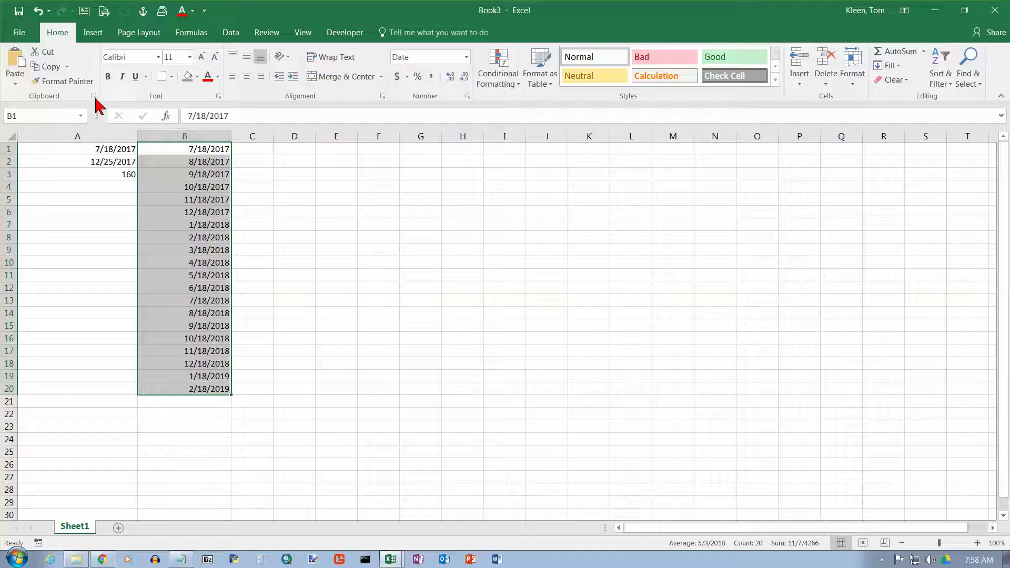
click(42, 17)
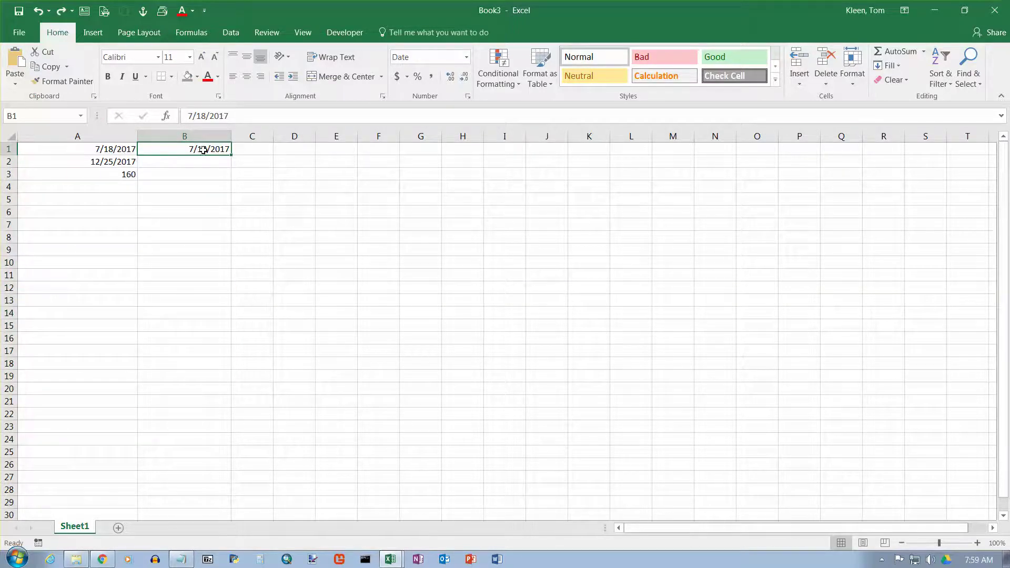
Step: Change B1's start date to 7/31/17, correcting a mistyped entry
text(7/18)
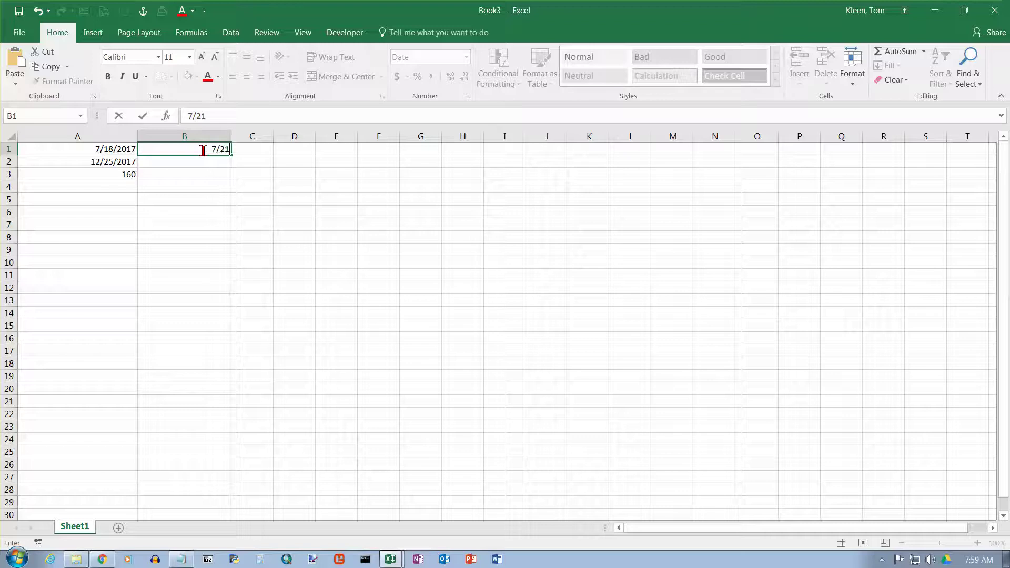
key(BackSpace)
key(BackSpace)
text(31/17)
key(Return)
click(203, 150)
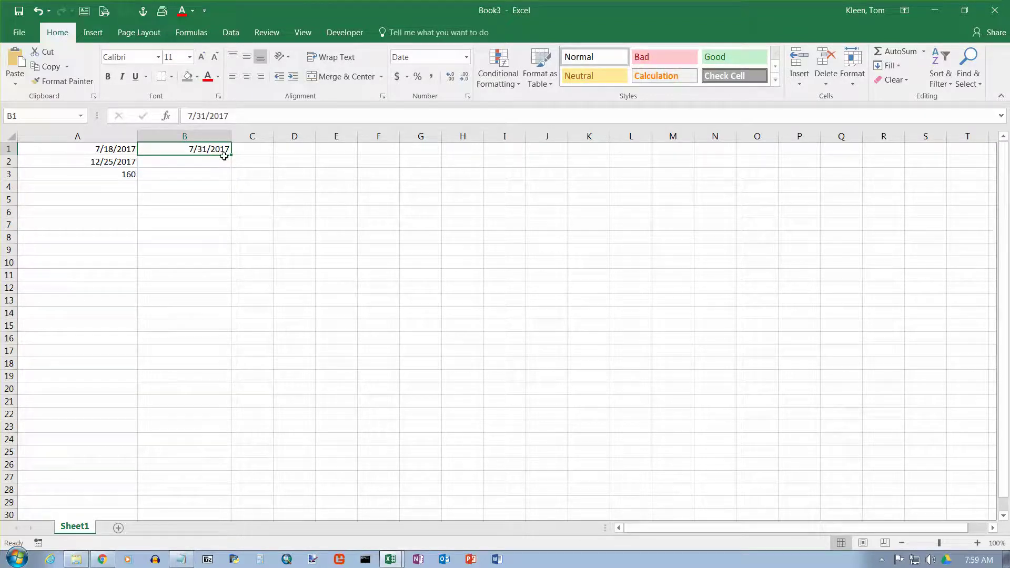
Step: Fill B2:B20 with month-end dates through 2/28/2019 via Fill Months, then undo it
drag(230, 156, 219, 392)
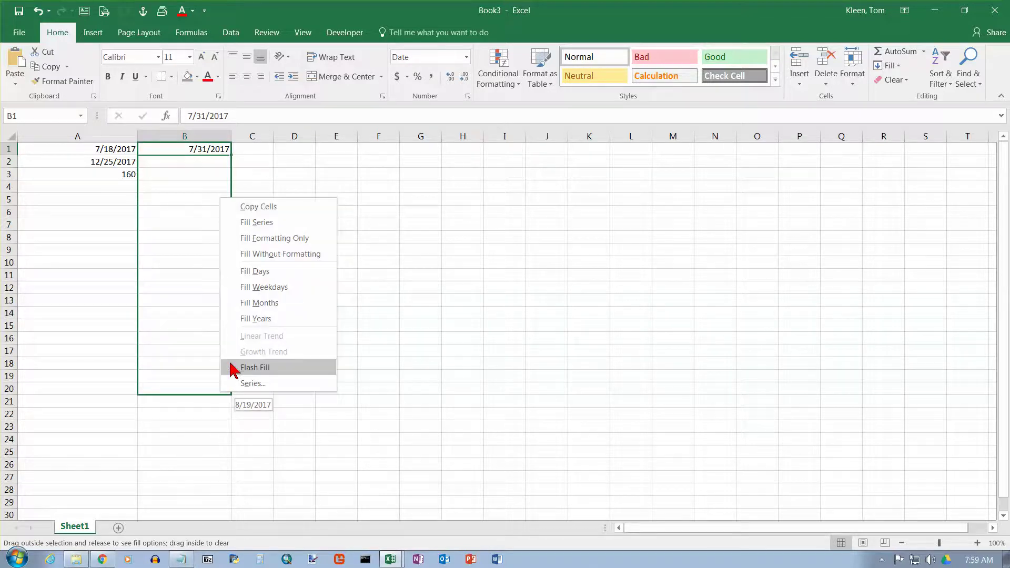
click(261, 304)
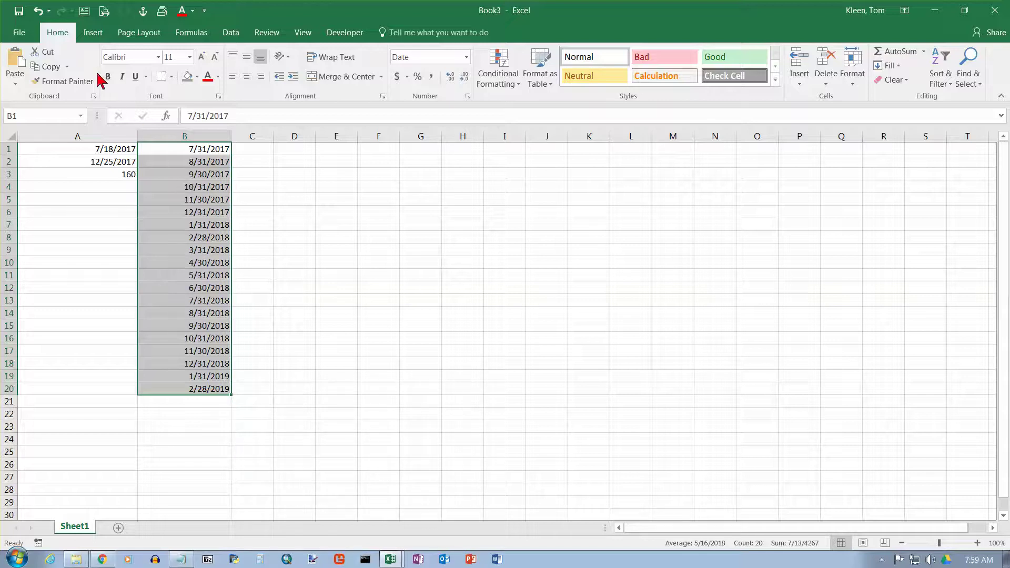
click(37, 11)
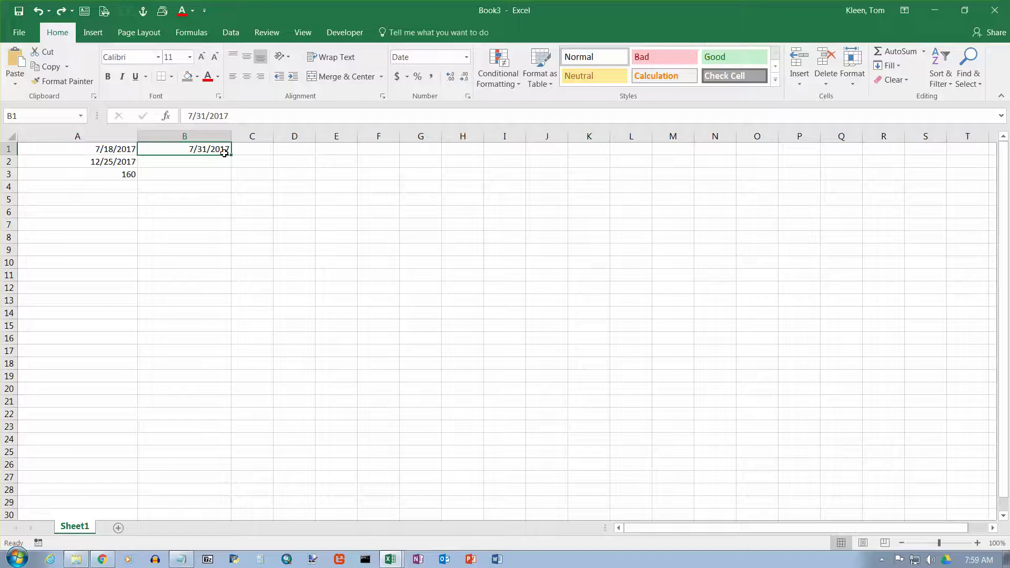
drag(230, 156, 205, 406)
click(244, 326)
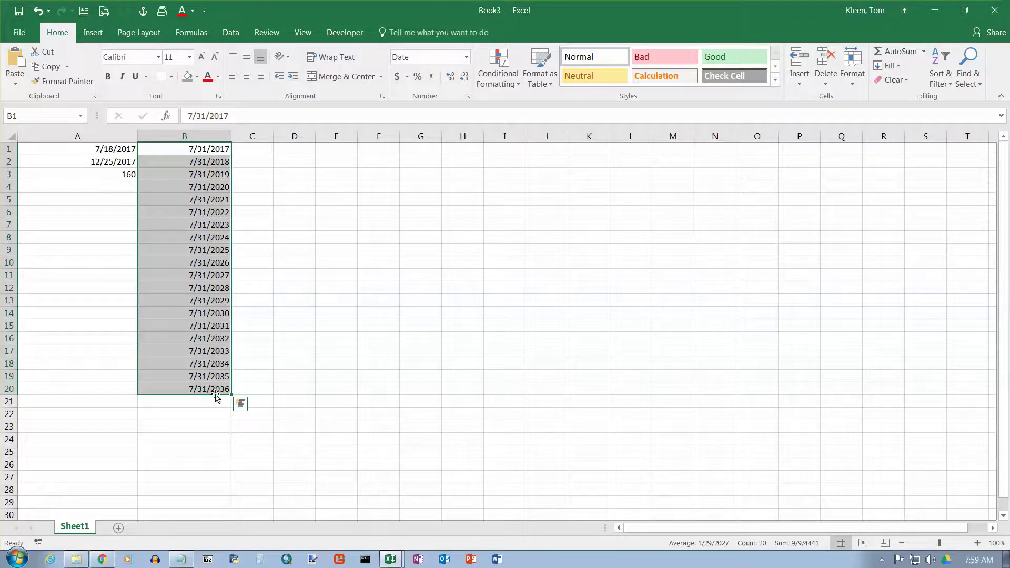
click(40, 14)
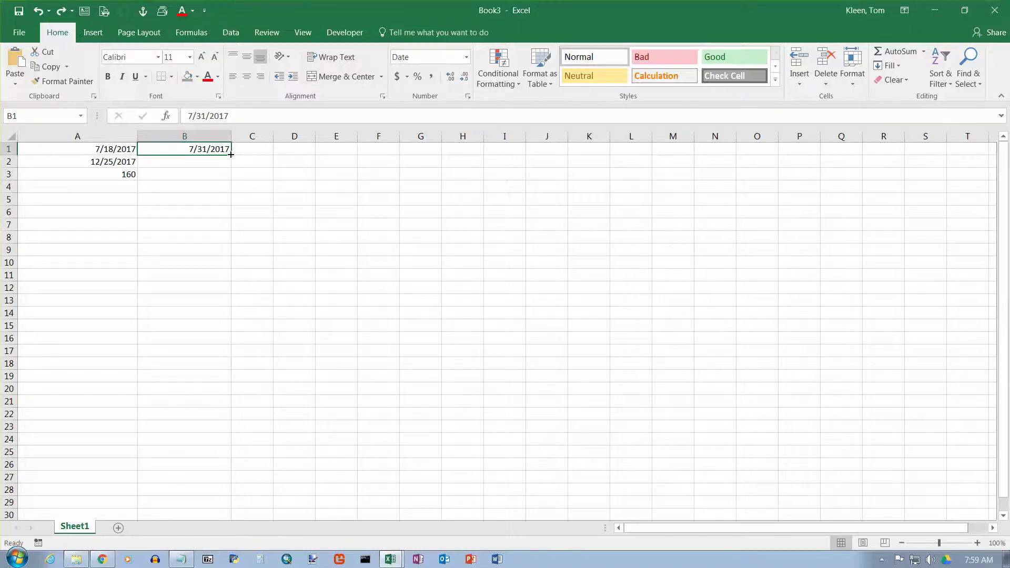
Step: Drag B1's fill handle to B20 for daily dates 8/1/2017 through 8/19/2017
drag(231, 154, 227, 393)
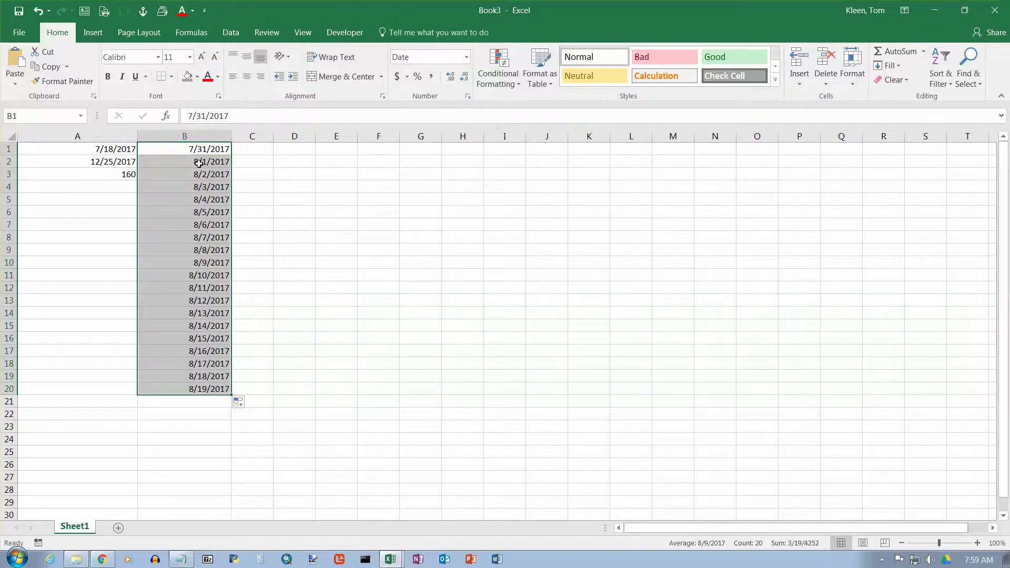